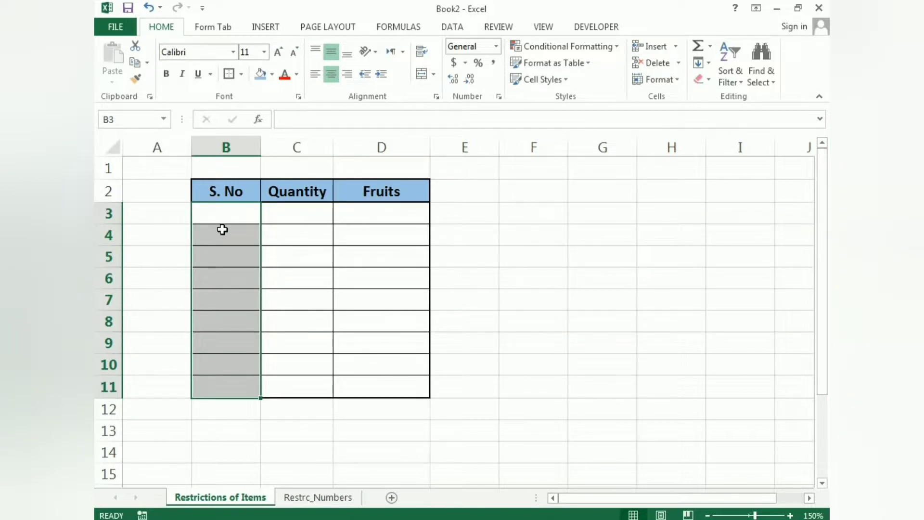
drag(234, 195, 381, 375)
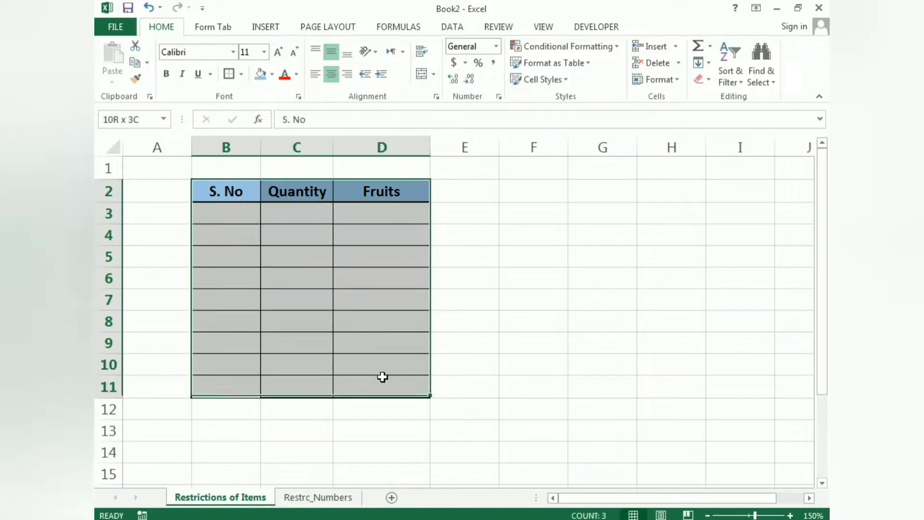
click(418, 341)
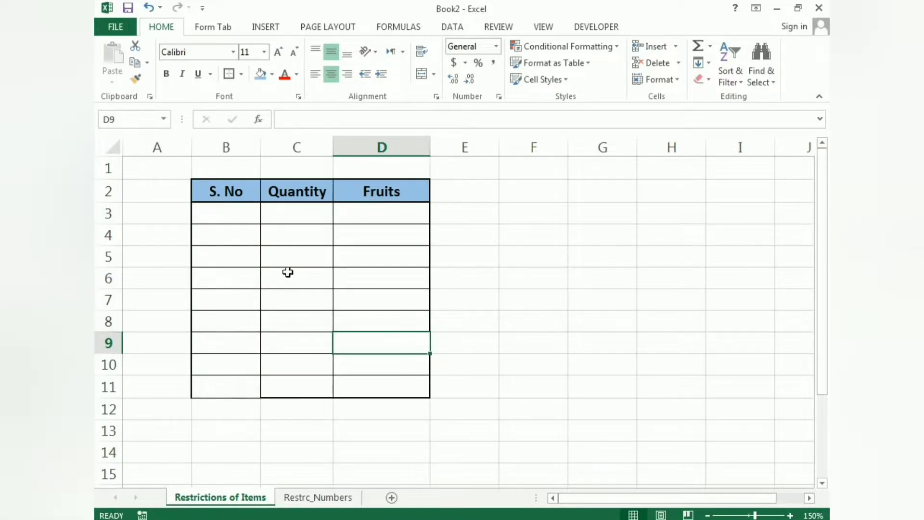
Number the S. No column from 1 to 9 in B3:B11 by entering 1, 2, 3 and extending the series.
click(221, 210)
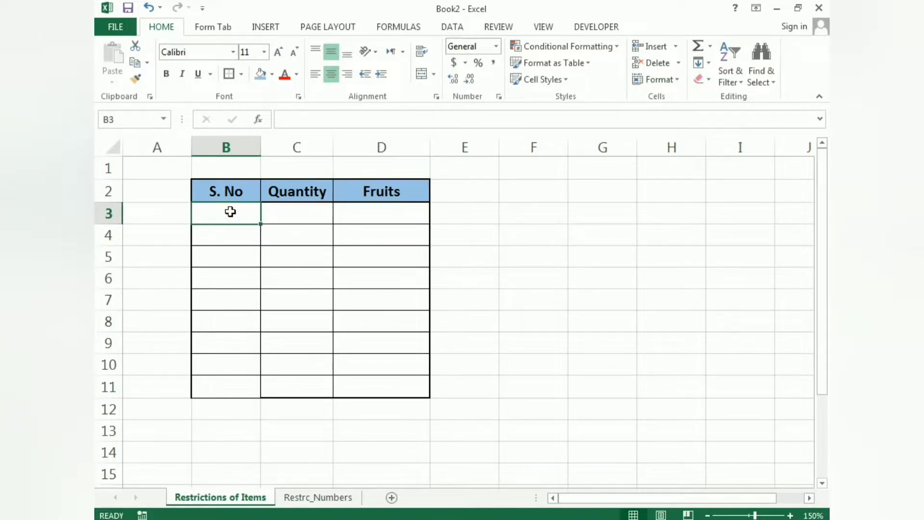
text(1)
key(Return)
text(2)
key(Return)
text(3)
key(Return)
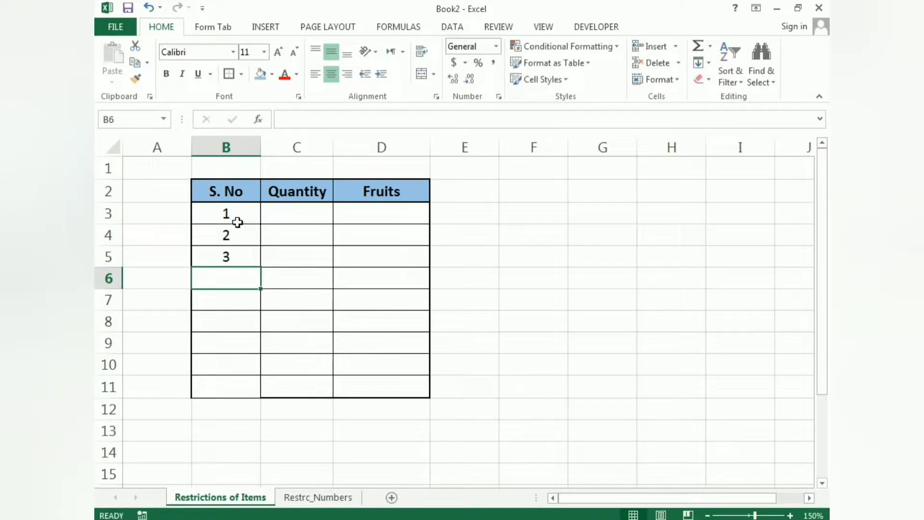
drag(238, 218, 258, 392)
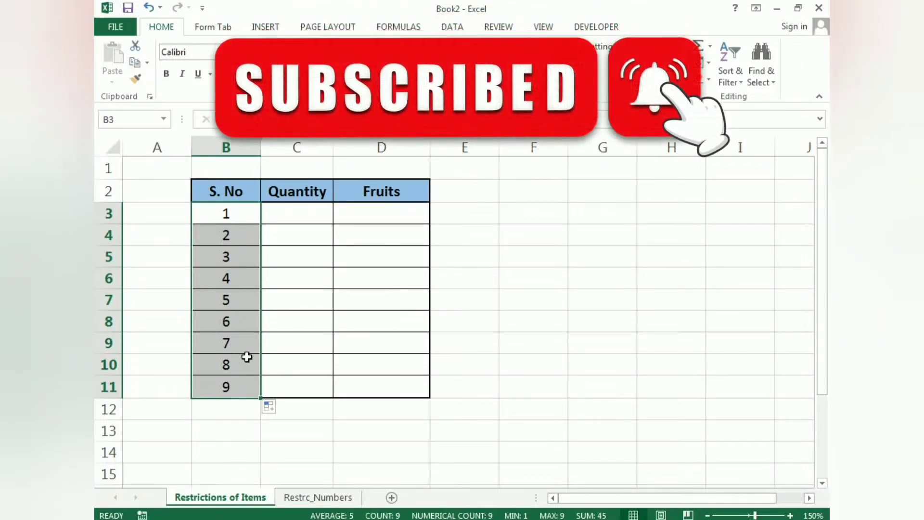
click(523, 382)
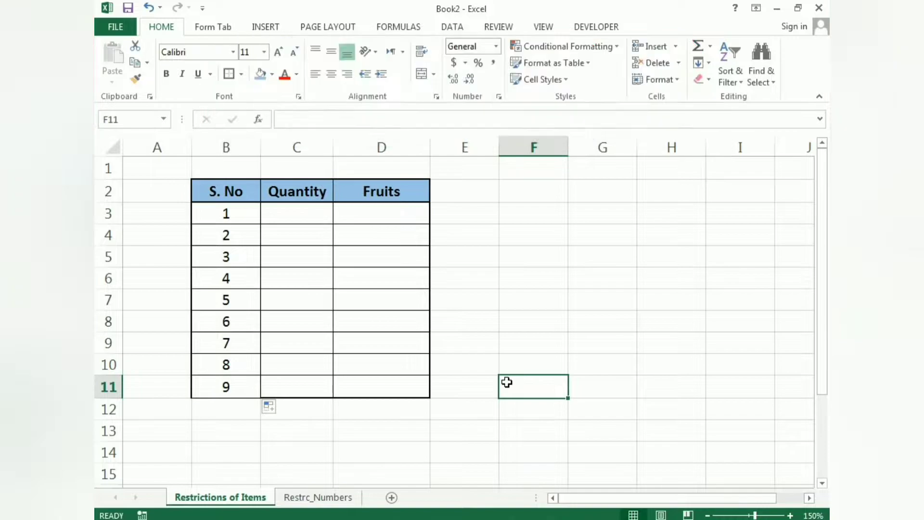
Enter =RANDBETWEEN(10,50) in C3 and fill the formula down the Quantity column to C11.
click(284, 222)
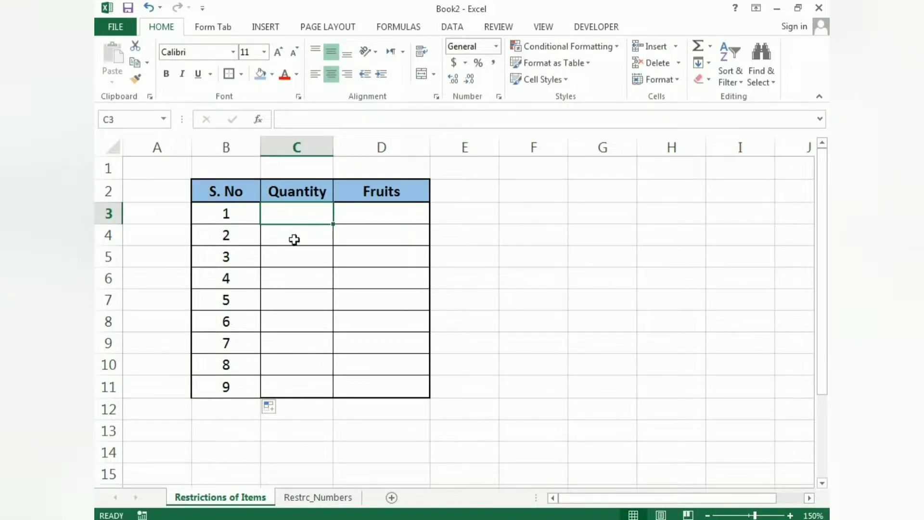
text(=)
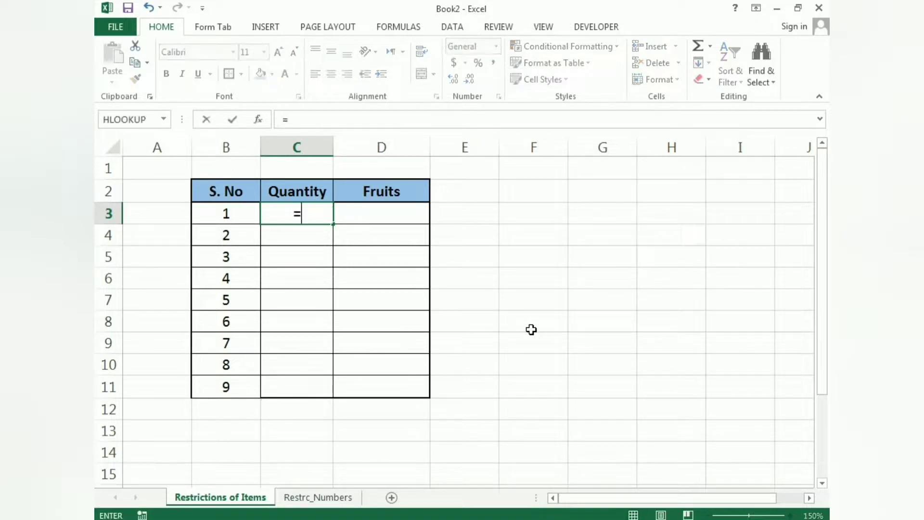
text(randbetween)
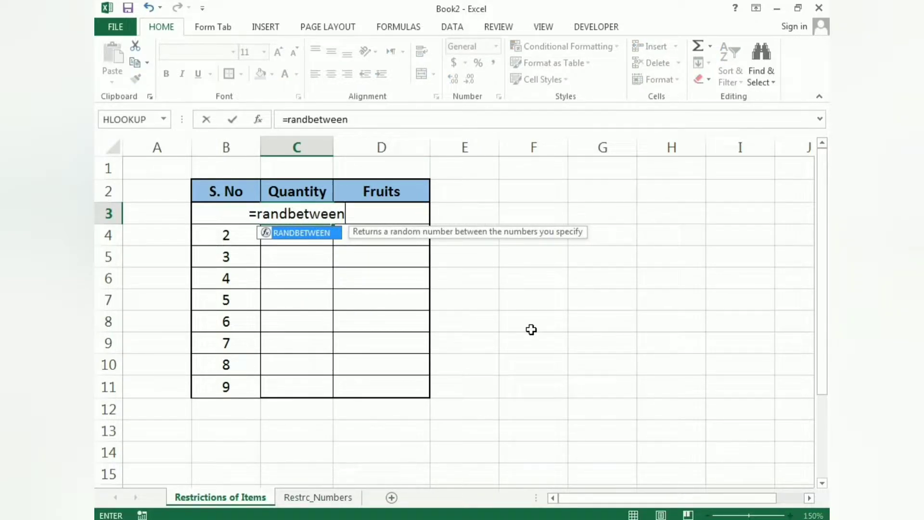
text(()
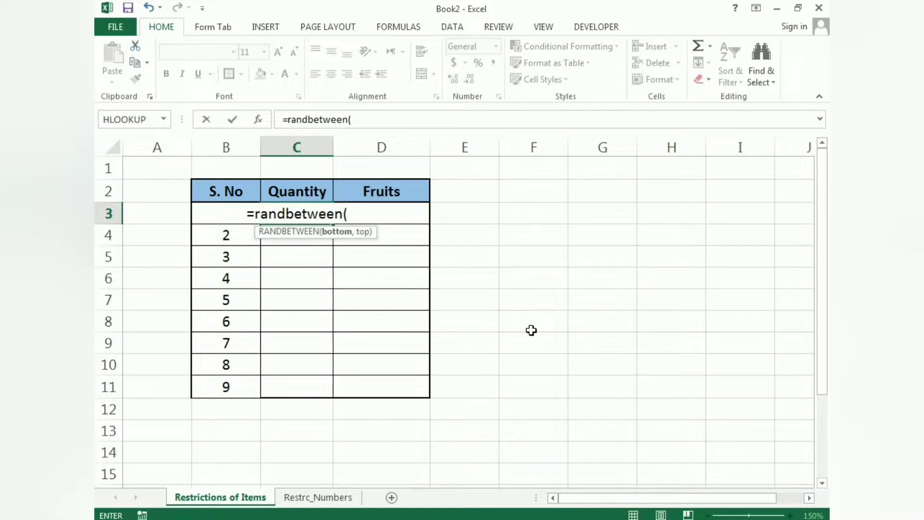
text(10,)
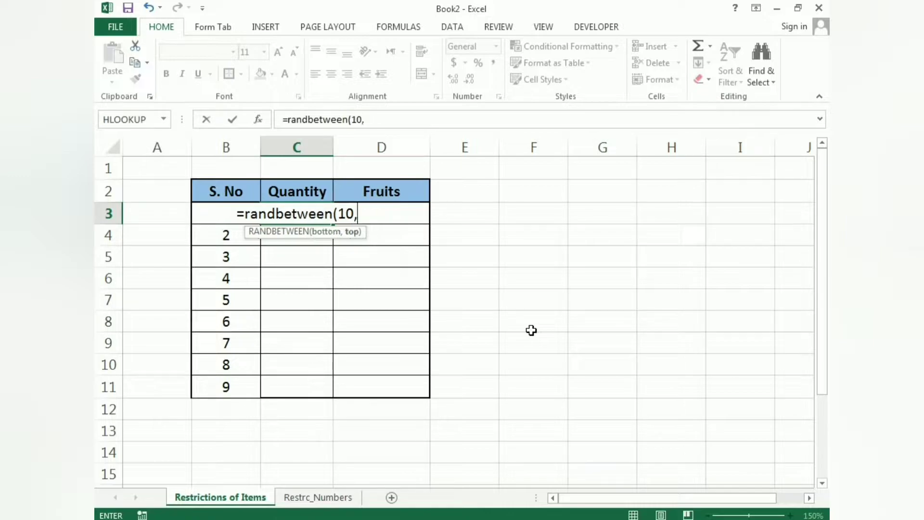
text(50)
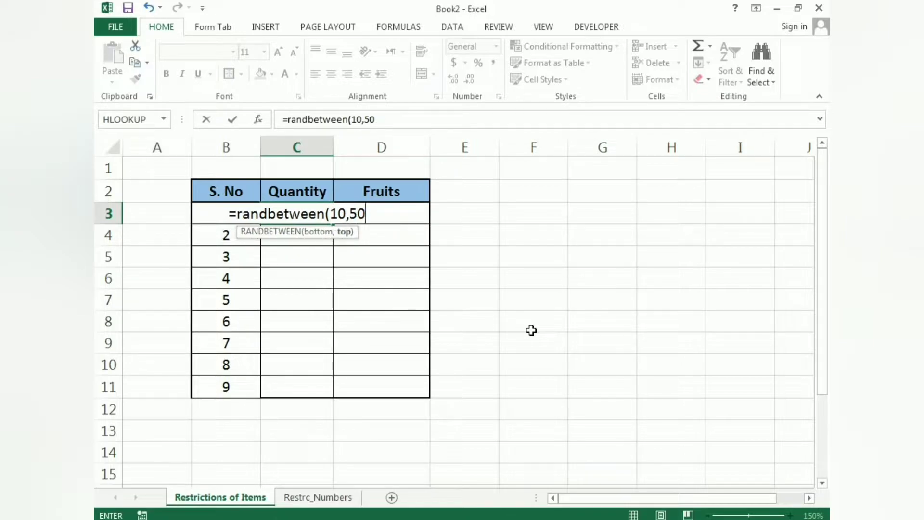
text())
key(Return)
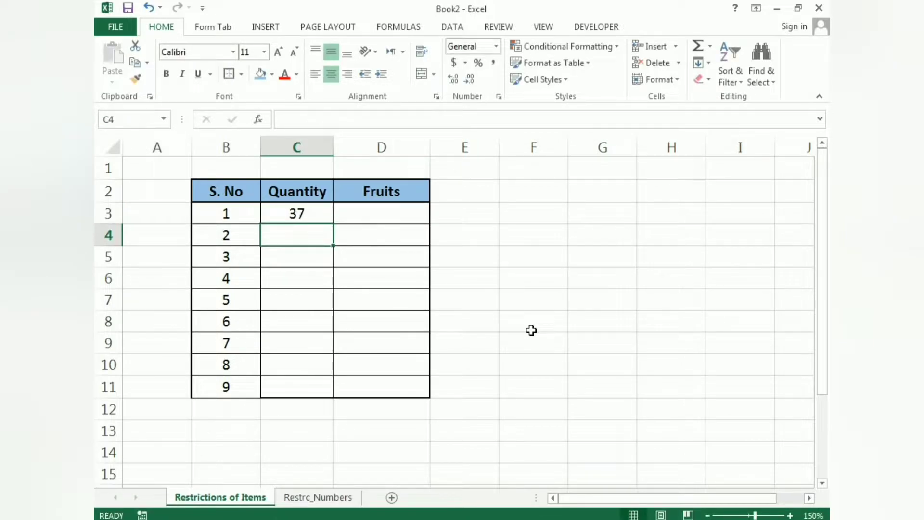
click(303, 214)
drag(333, 224, 334, 397)
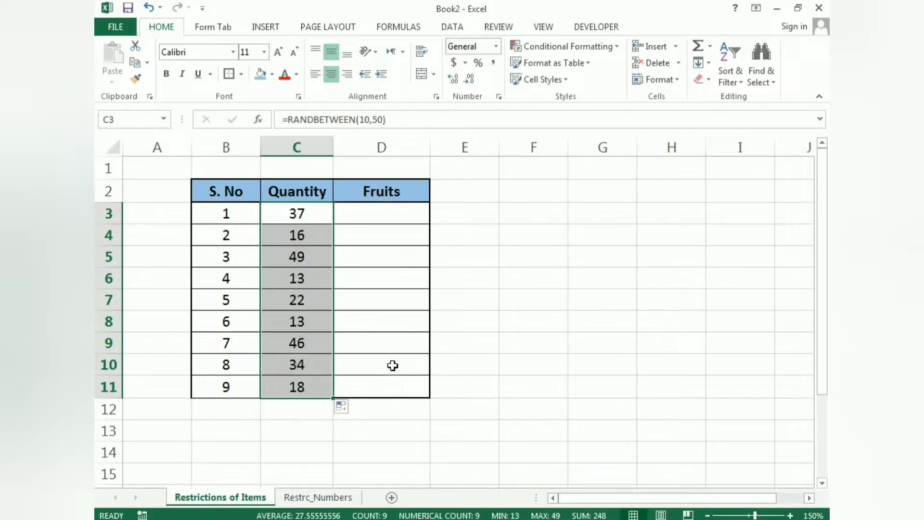
Enter and leave editing in several blank cells beside the table to check whether the random quantities recalculate.
click(514, 260)
click(632, 259)
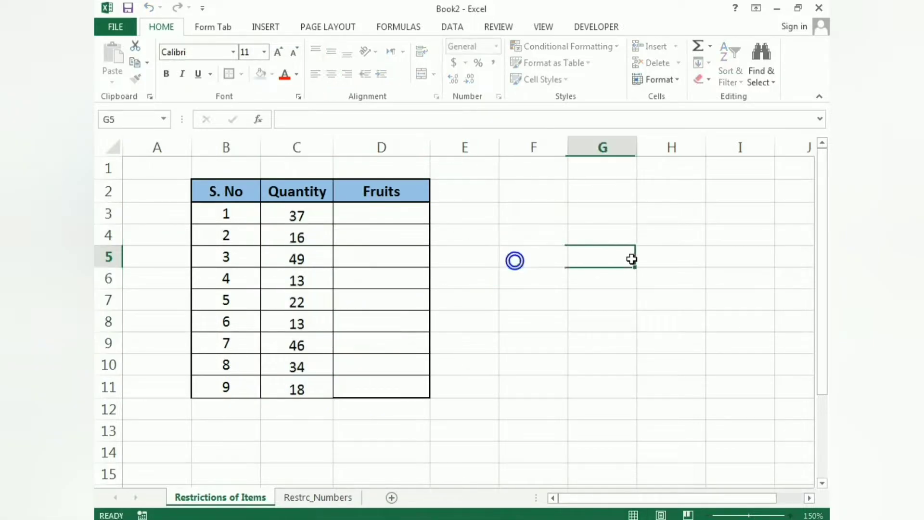
click(478, 210)
click(605, 276)
click(534, 258)
click(667, 255)
click(511, 248)
click(586, 239)
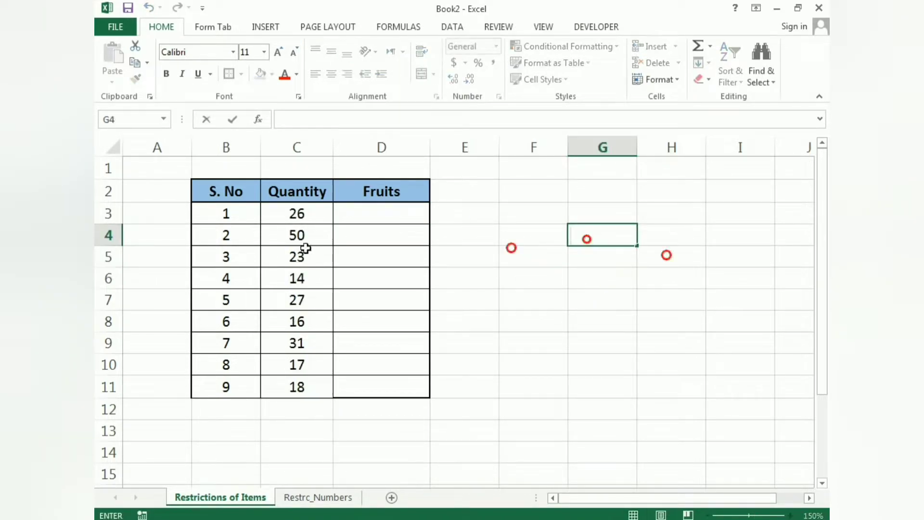
Replace the RANDBETWEEN formulas in C3:C11 with fixed numbers by copying them and pasting as values.
drag(297, 213, 313, 384)
right_click(329, 231)
click(330, 256)
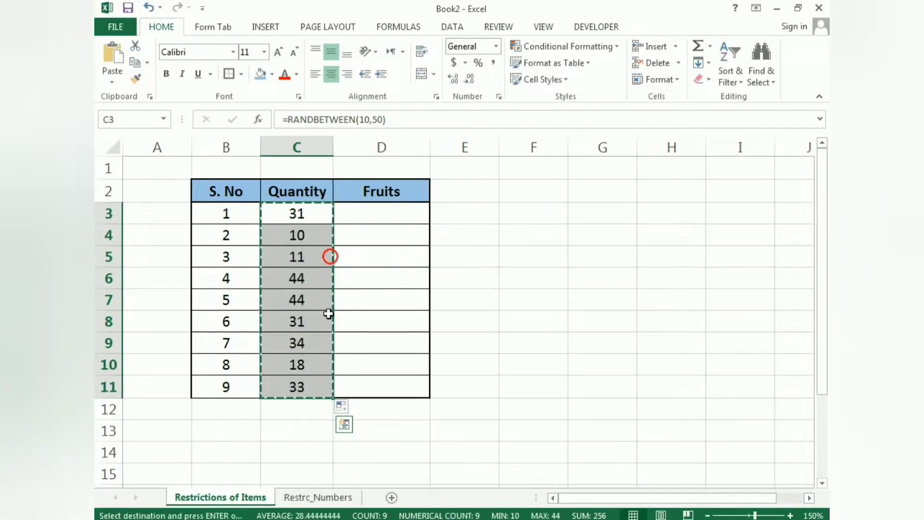
right_click(284, 219)
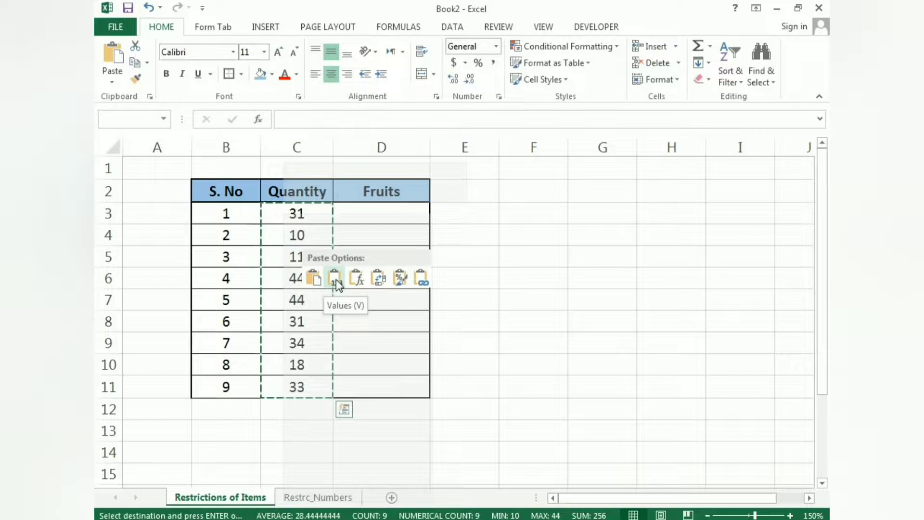
click(336, 278)
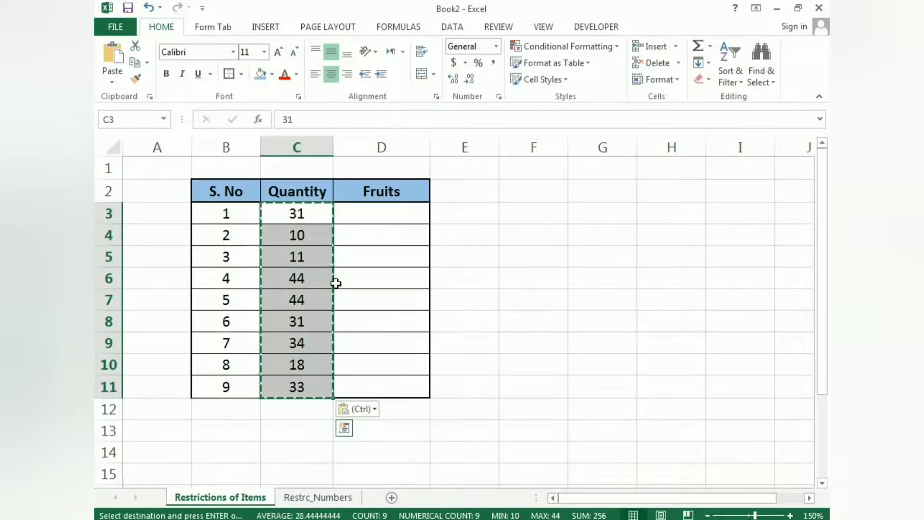
Check in various blank cells beside the table whether the pasted Quantity values still recalculate.
click(520, 321)
click(493, 264)
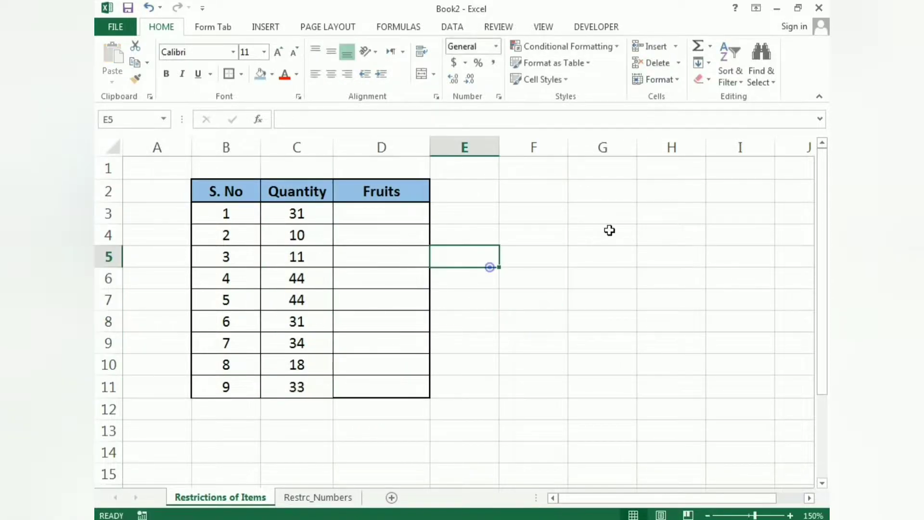
click(677, 221)
click(660, 323)
click(553, 308)
click(463, 273)
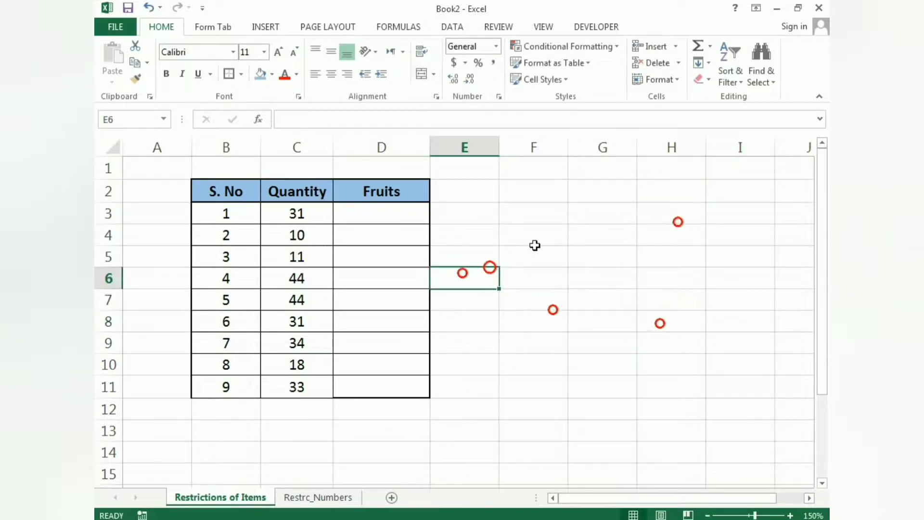
click(534, 243)
click(595, 305)
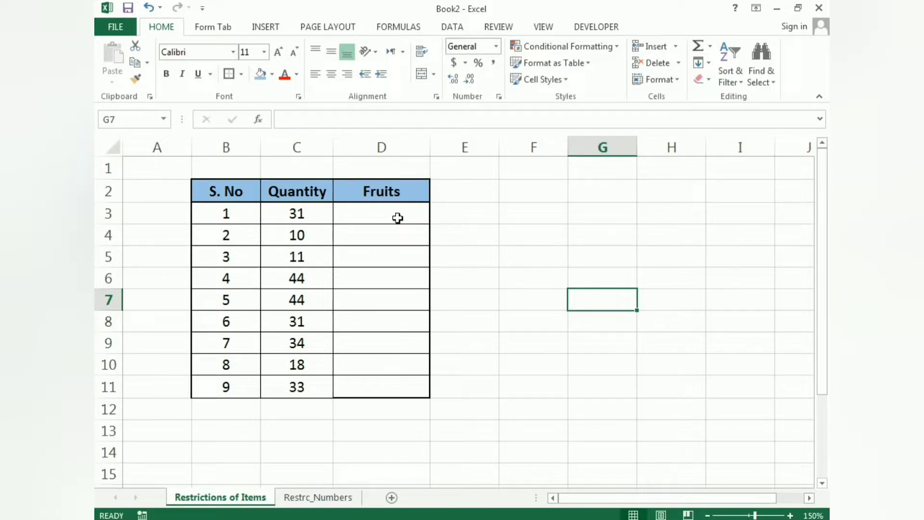
Add the heading Fruit in G2 with the same bold, blue-filled format as the table headers.
click(597, 192)
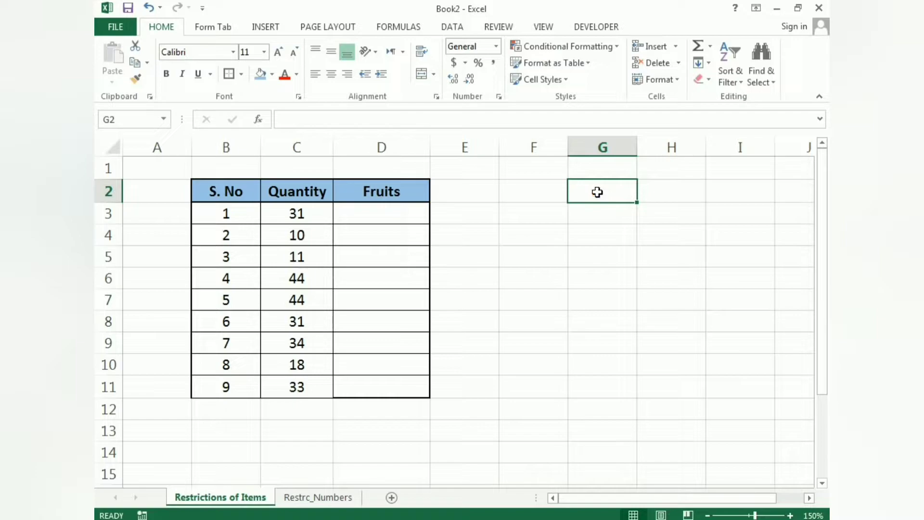
text(Fruti)
key(BackSpace)
text(it)
key(Return)
click(597, 192)
key(Return)
List Apple, Mango, Banana and Grape in cells G3 to G6 under the Fruit heading.
text(Apple)
key(Return)
text(Mango)
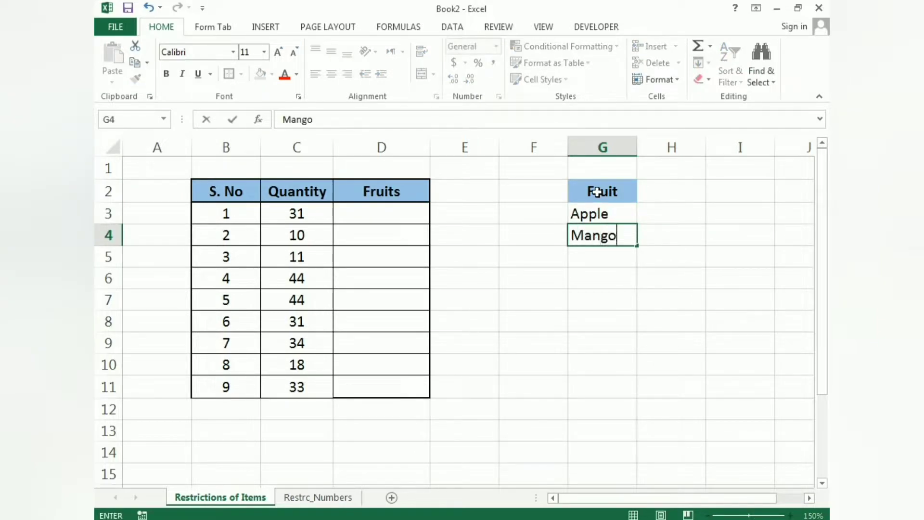
key(Return)
text(Banana)
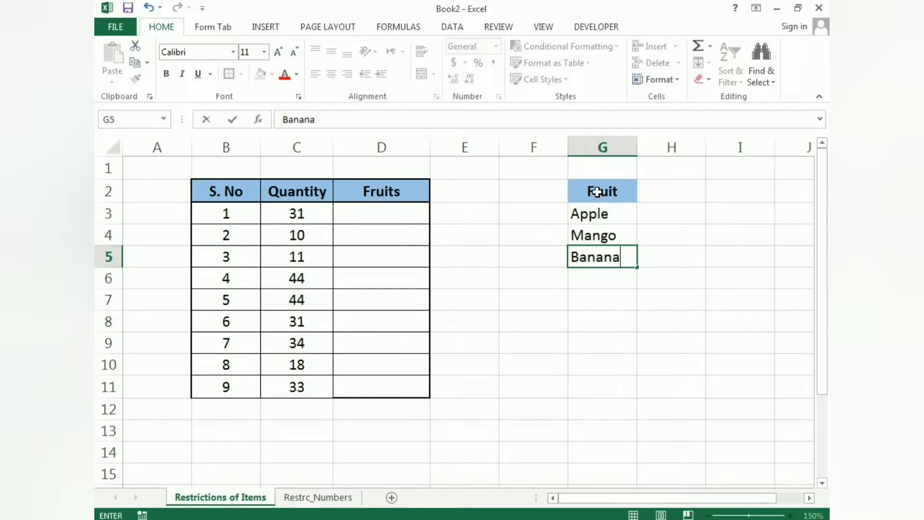
key(Return)
text(Grape)
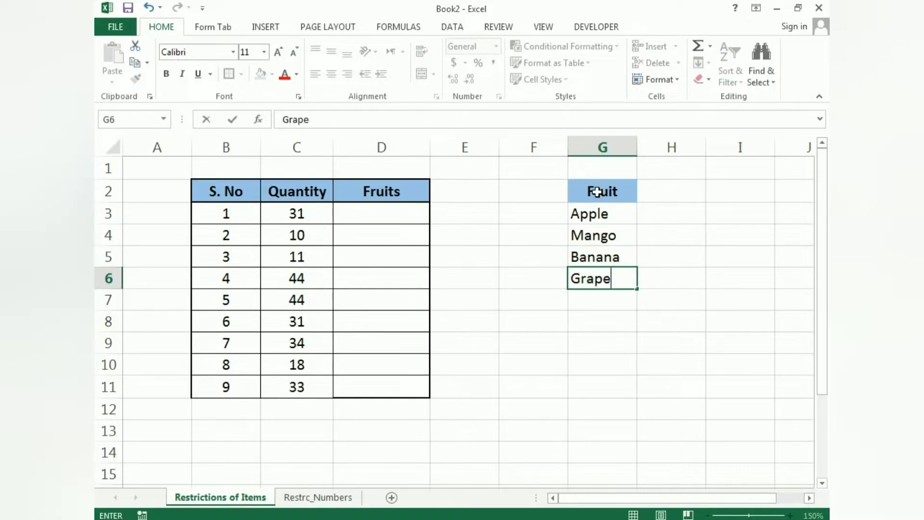
key(Return)
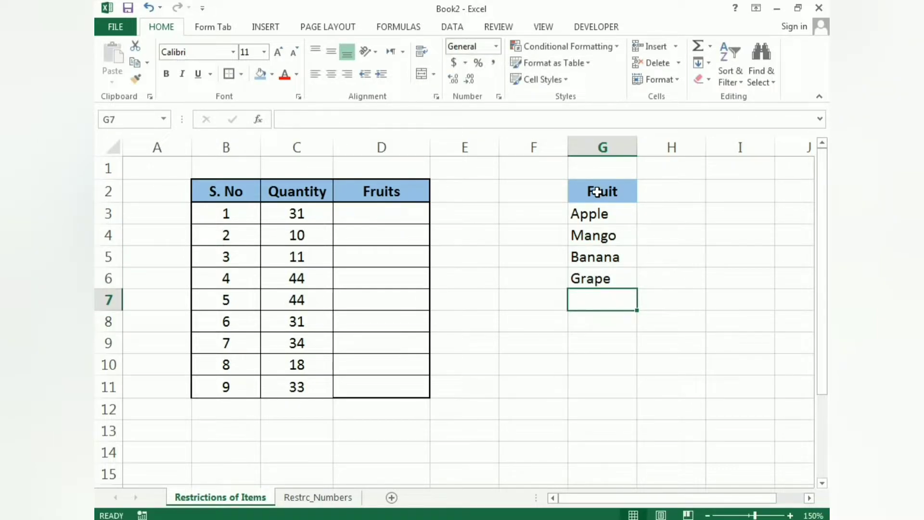
Apply a thick outside border around the fruit list in G2:G6.
drag(596, 191, 605, 278)
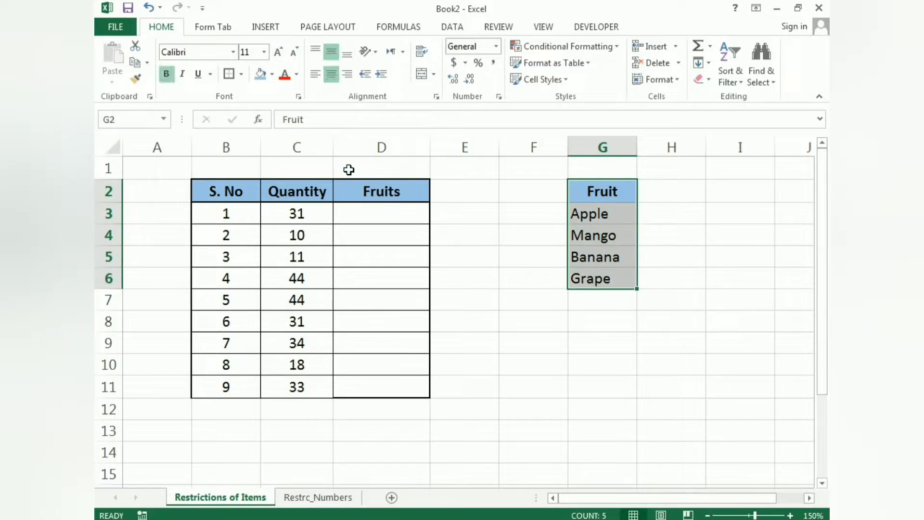
click(233, 77)
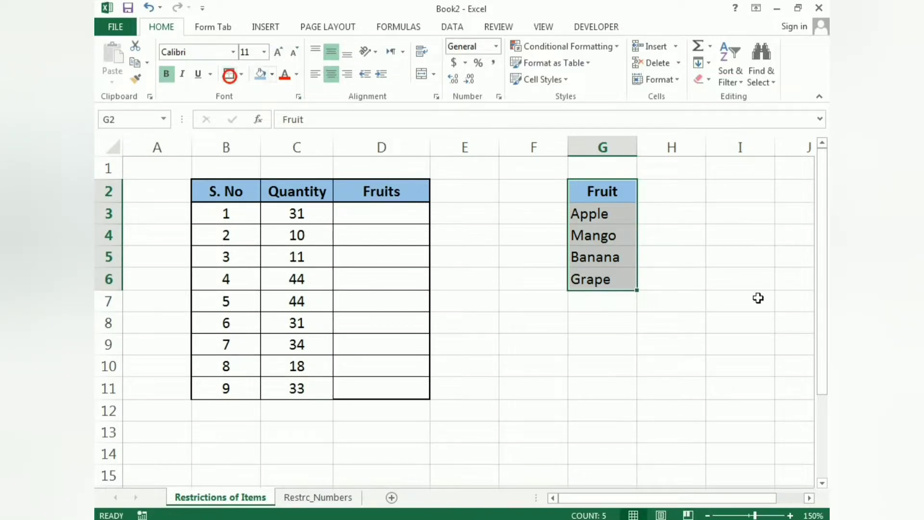
click(717, 351)
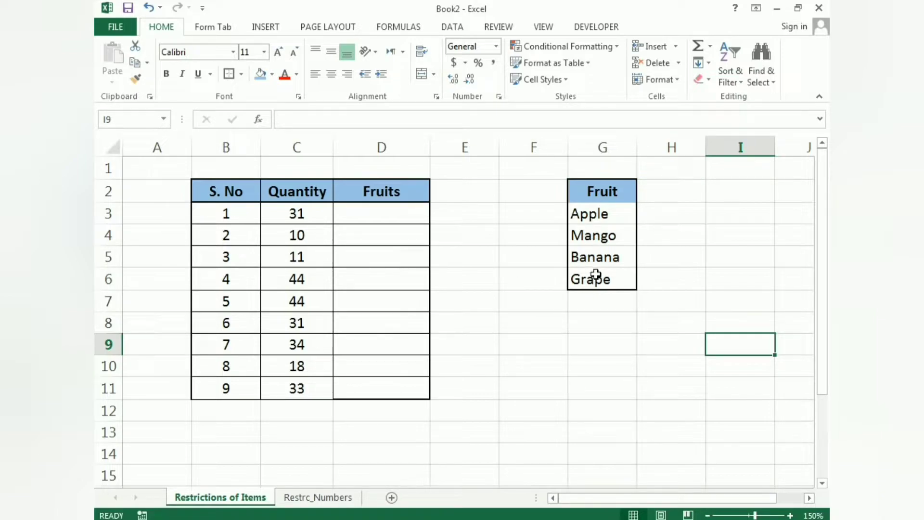
Restrict D3 to a validation list with source =$G$3:$G$6 and fill the rule down the Fruits column to D11.
click(379, 219)
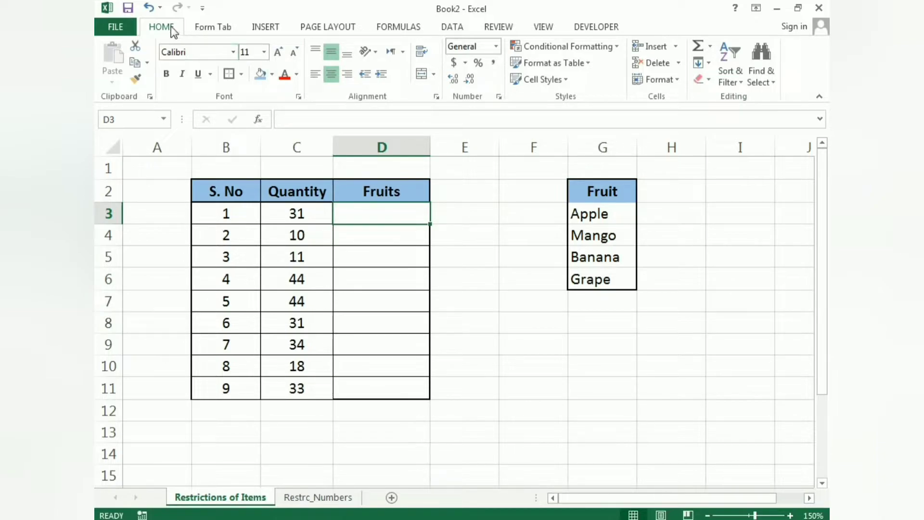
click(452, 30)
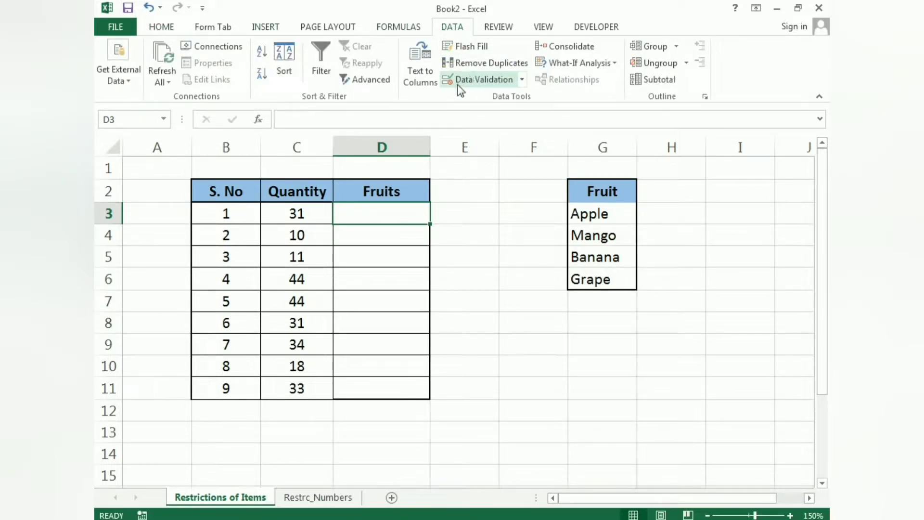
click(480, 80)
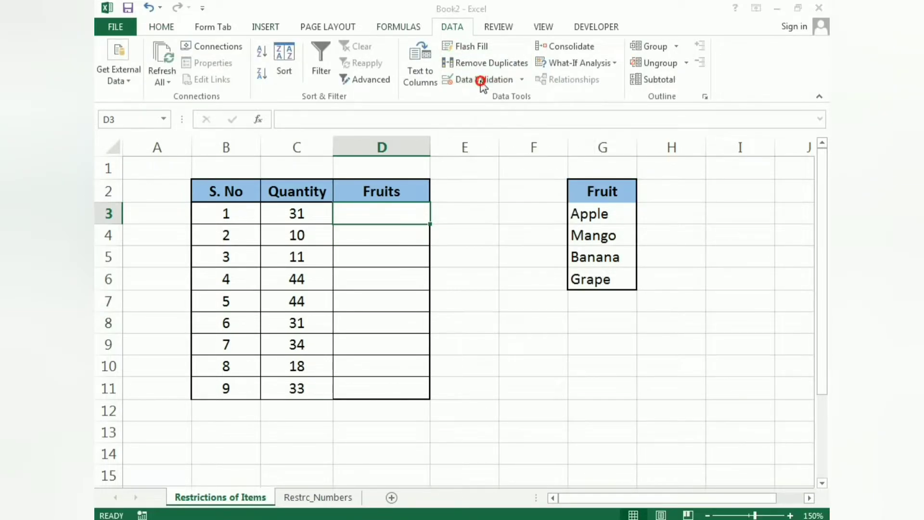
drag(518, 247, 268, 173)
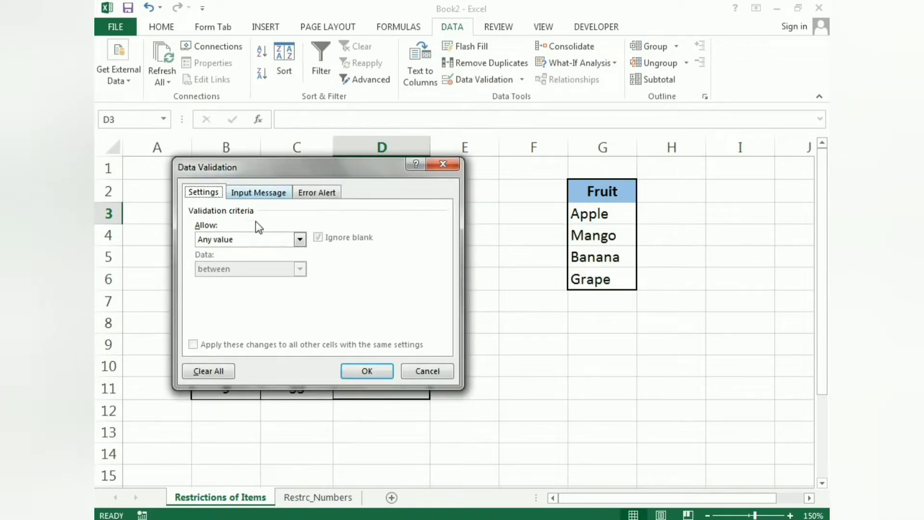
click(232, 242)
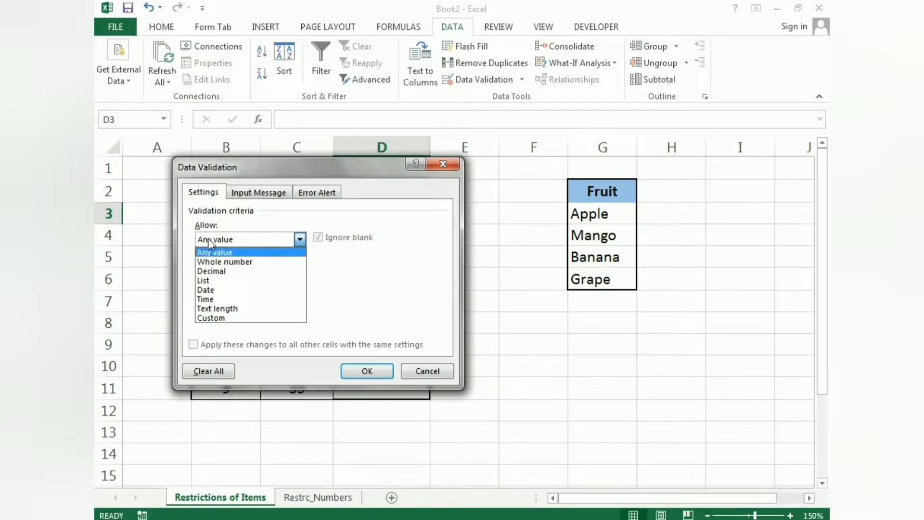
click(210, 280)
click(209, 295)
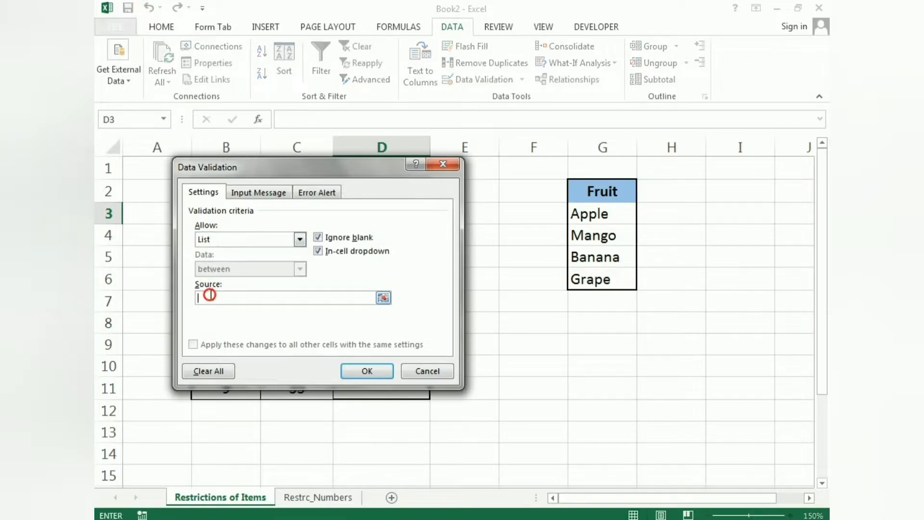
drag(599, 215, 601, 276)
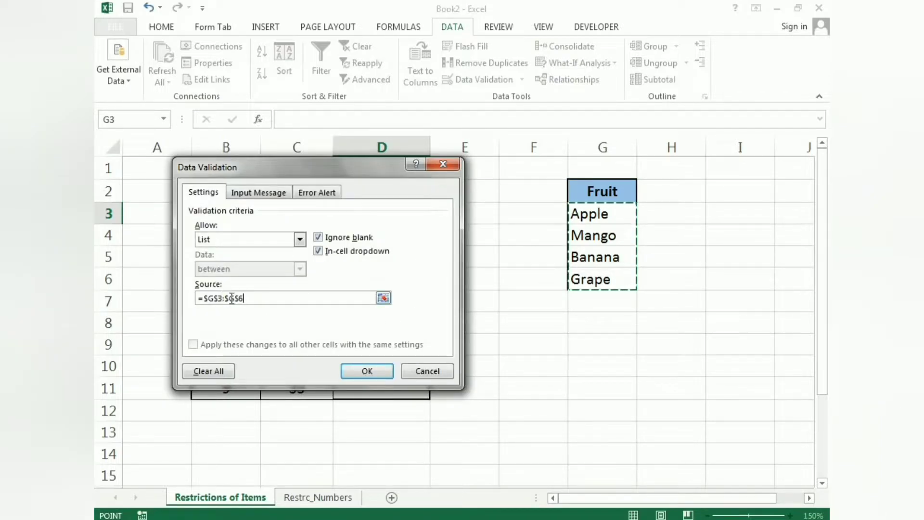
click(365, 368)
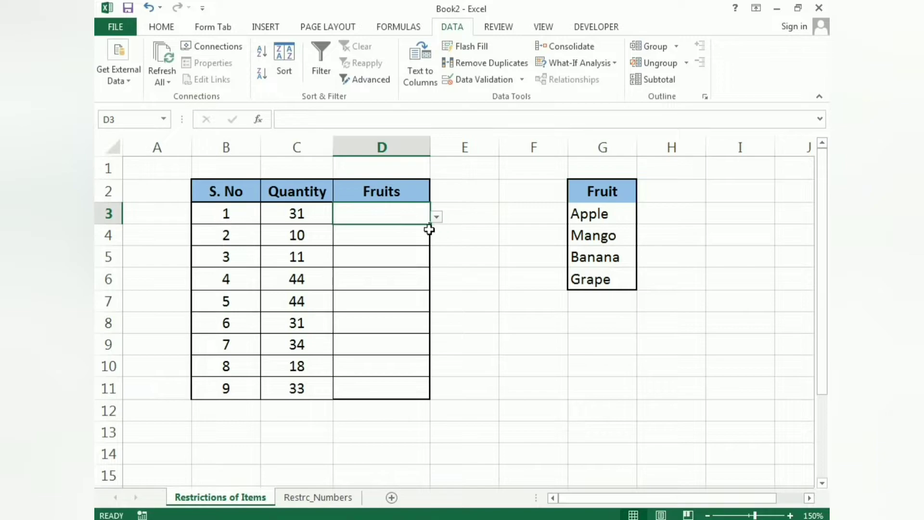
drag(429, 225, 421, 405)
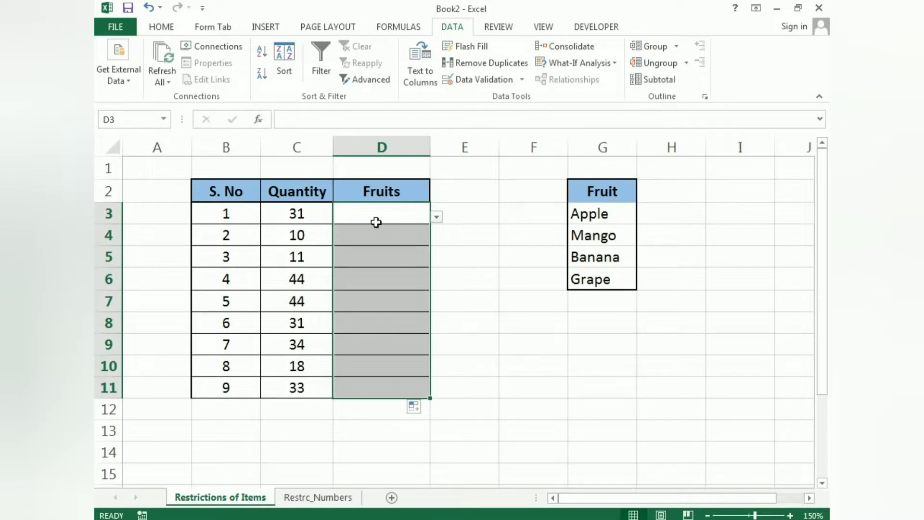
click(475, 373)
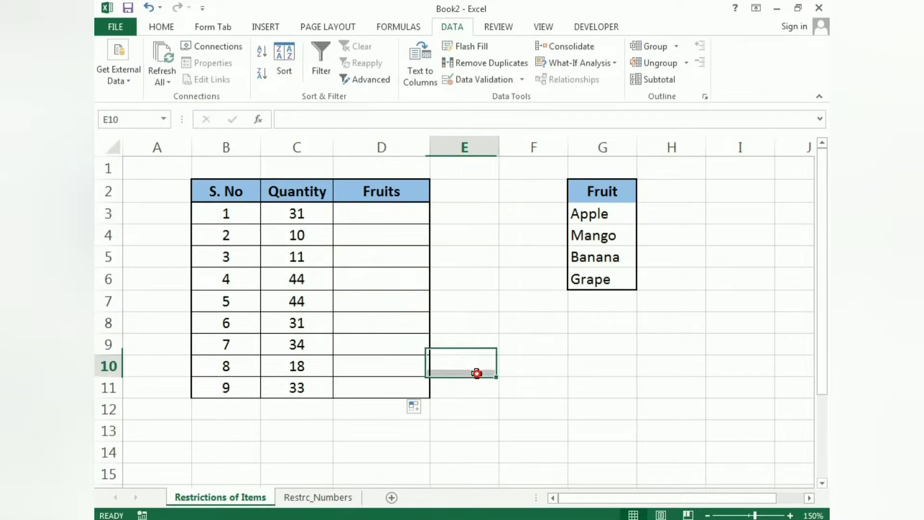
Fill the first three Fruits cells with listed values: Apple in D3, Mango in D4 and Grape in D5.
click(386, 218)
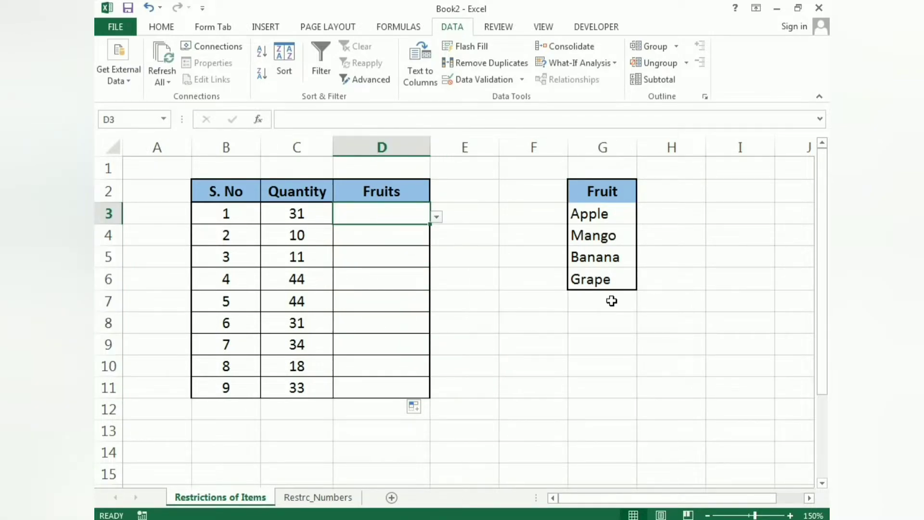
click(435, 218)
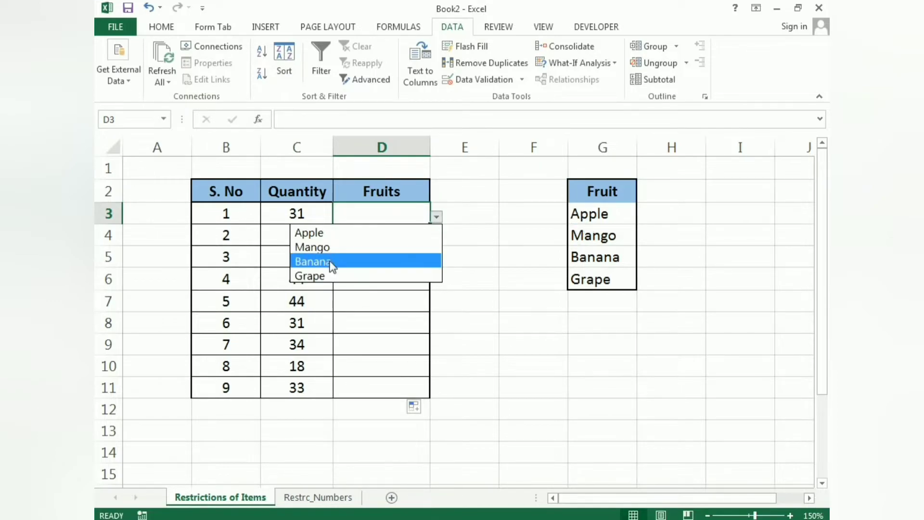
click(316, 235)
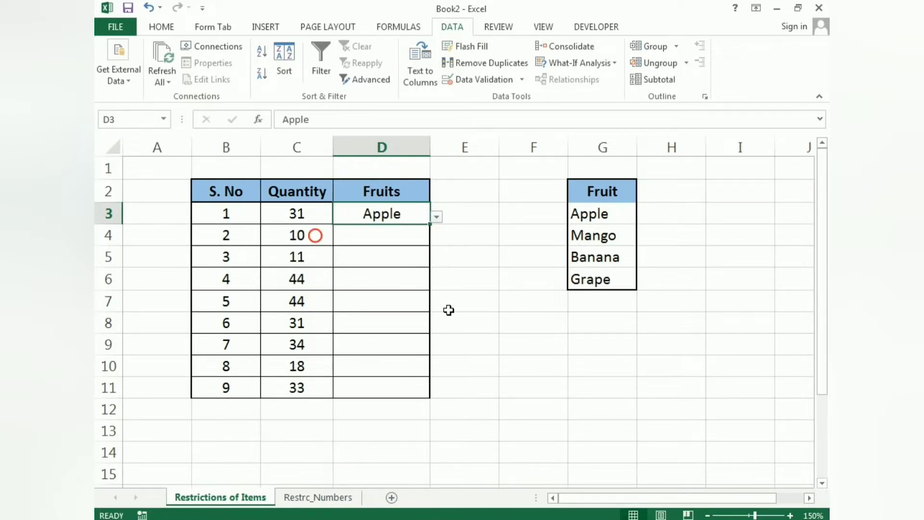
click(416, 237)
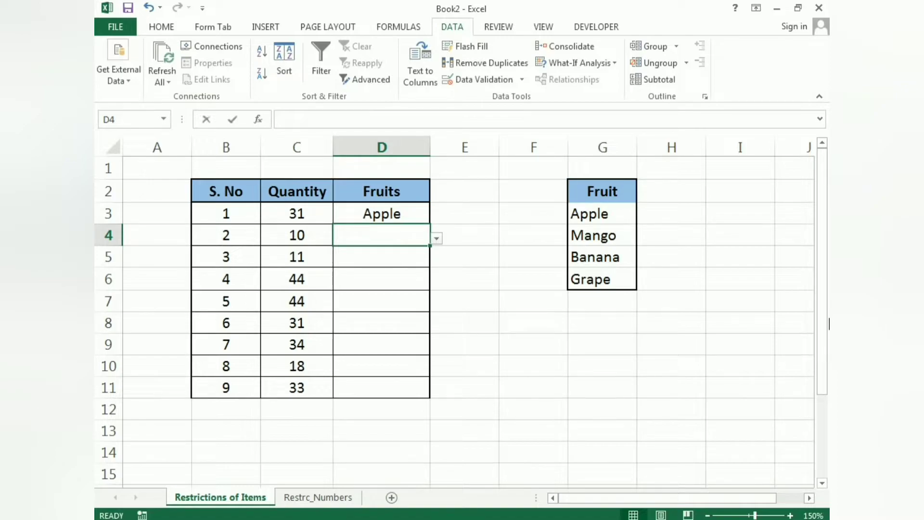
text(Mango)
key(Return)
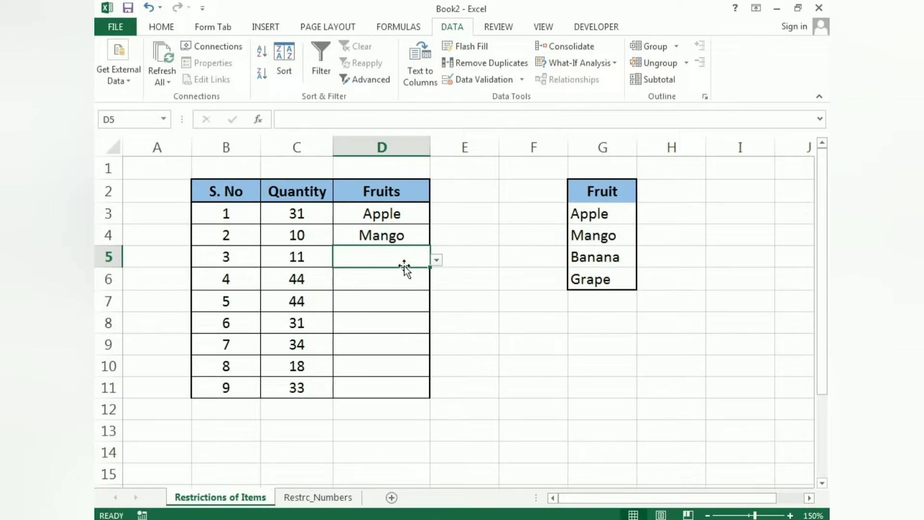
text(Grape)
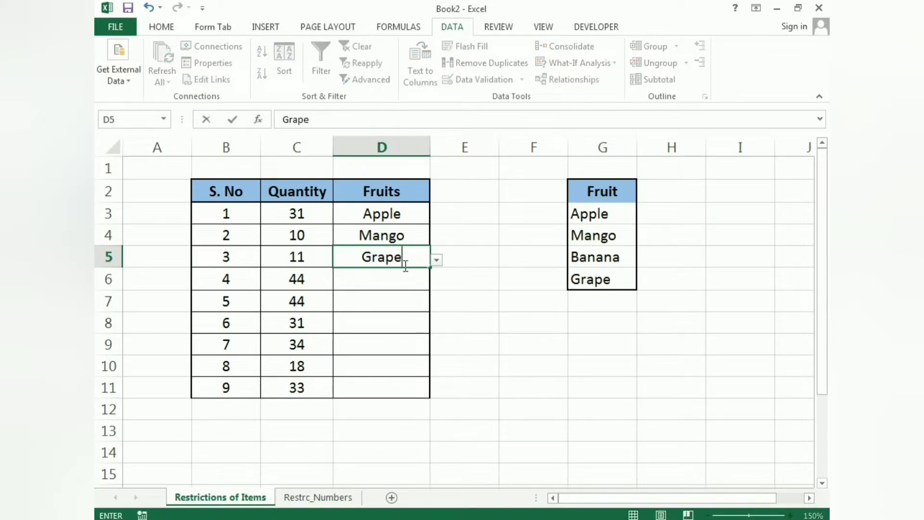
key(Return)
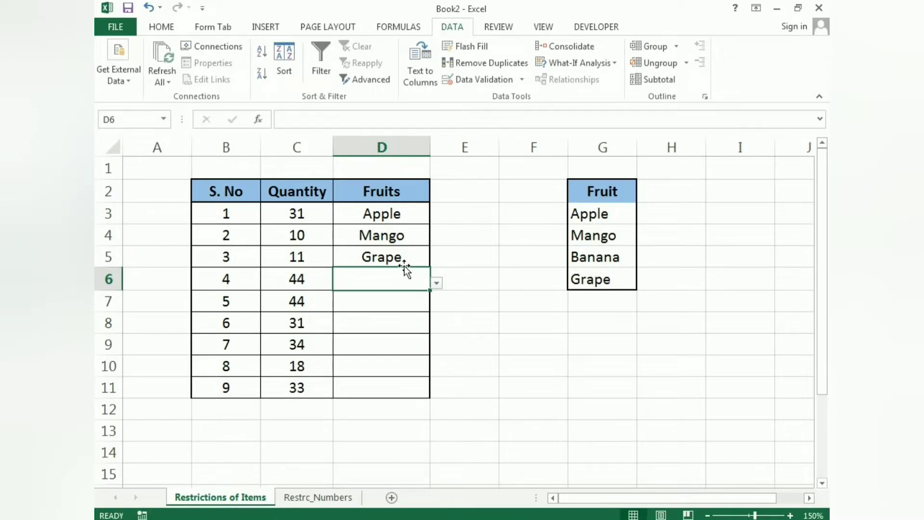
Try to enter Peach, a fruit outside the list, in D6 and abandon the entry.
text(Peach)
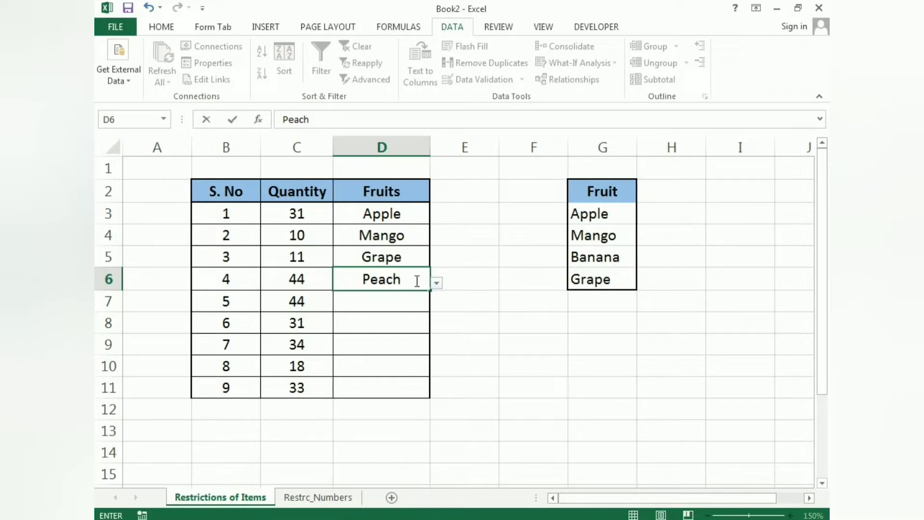
key(Return)
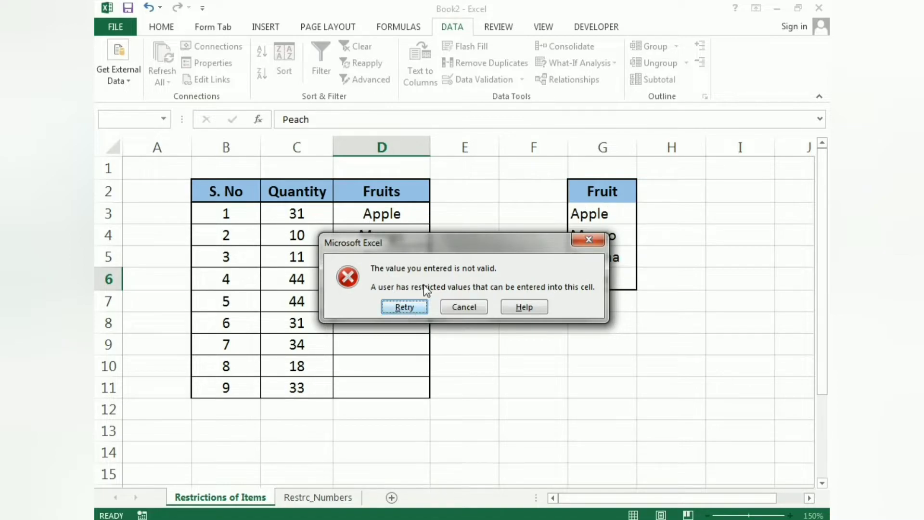
click(597, 245)
Choose Banana for D6, Grape for D7 and Mango for both D8 and D10 from the cells' fruit lists.
click(435, 283)
click(388, 327)
click(390, 305)
click(436, 305)
click(373, 363)
click(404, 328)
click(436, 327)
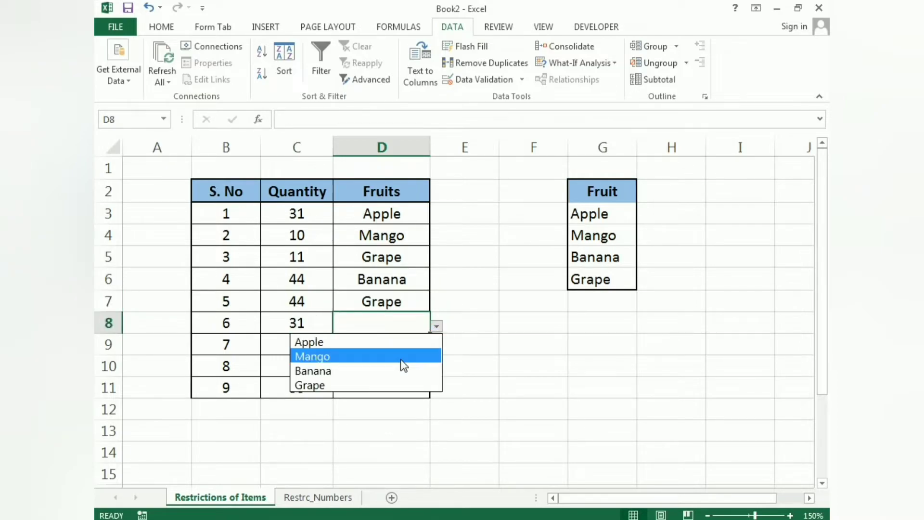
click(401, 359)
click(404, 364)
click(436, 369)
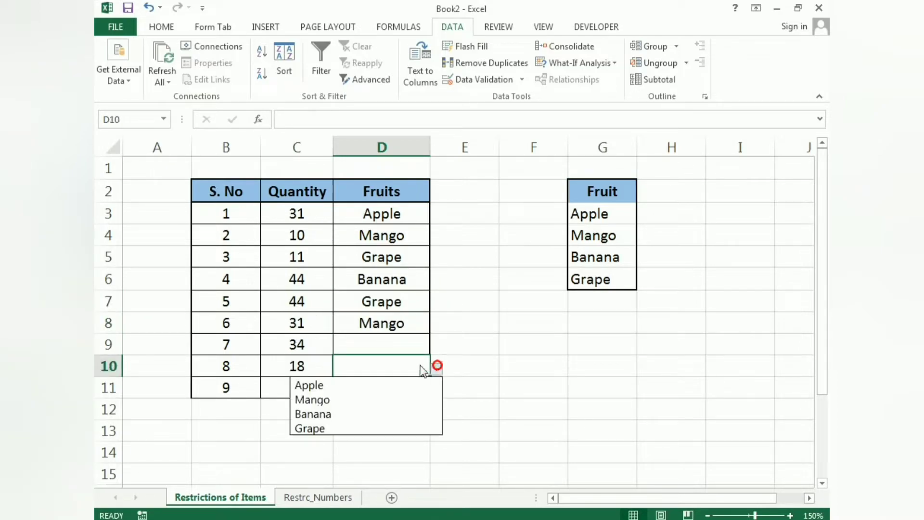
click(387, 404)
click(495, 343)
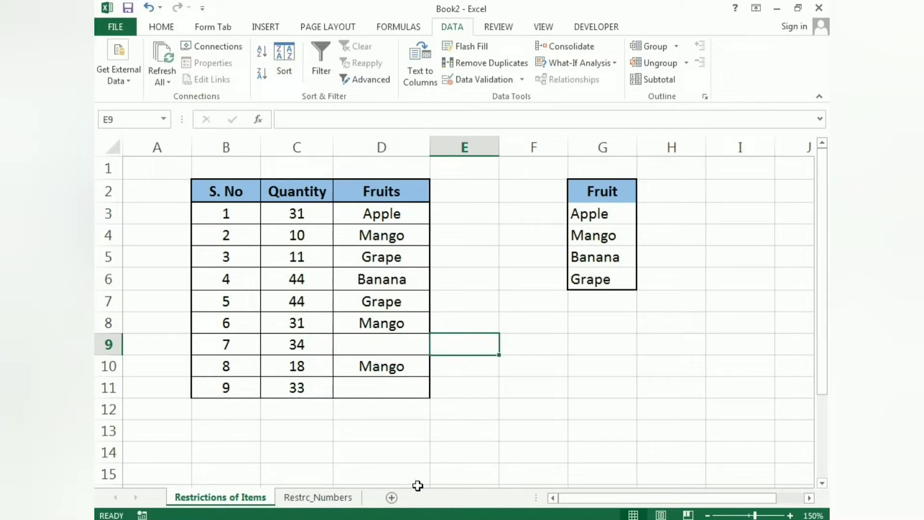
On the Restrc_Numbers sheet, enter the first five students' names in C4 to C8 of the Students column.
click(331, 500)
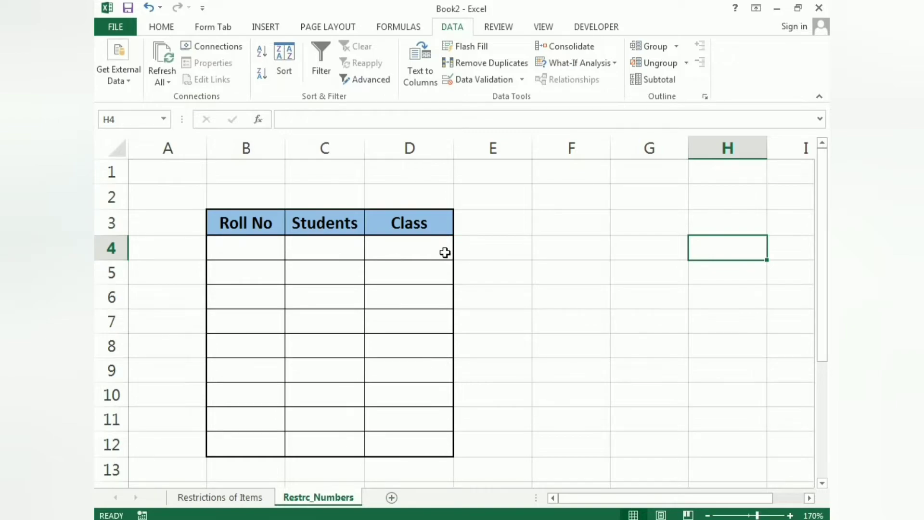
click(335, 254)
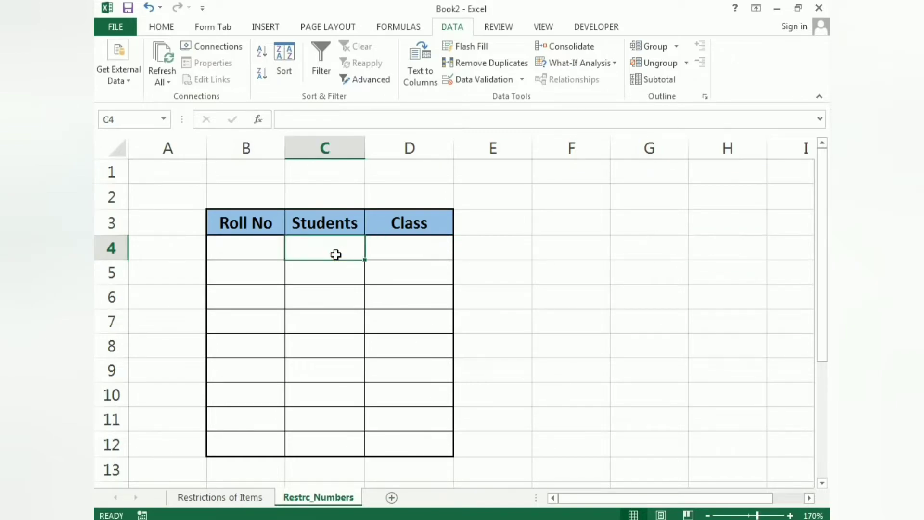
text(Cristopher)
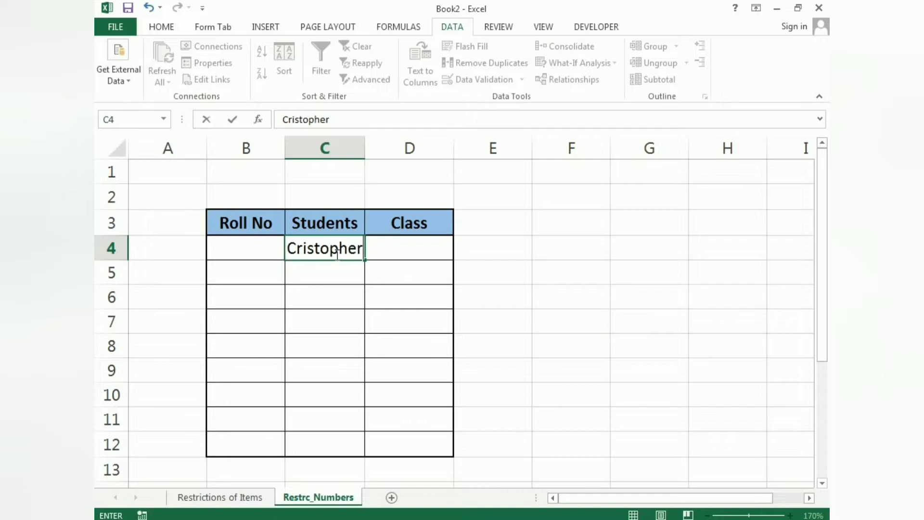
key(Return)
text(James)
key(Return)
text(Harry)
key(Return)
text(John)
key(Return)
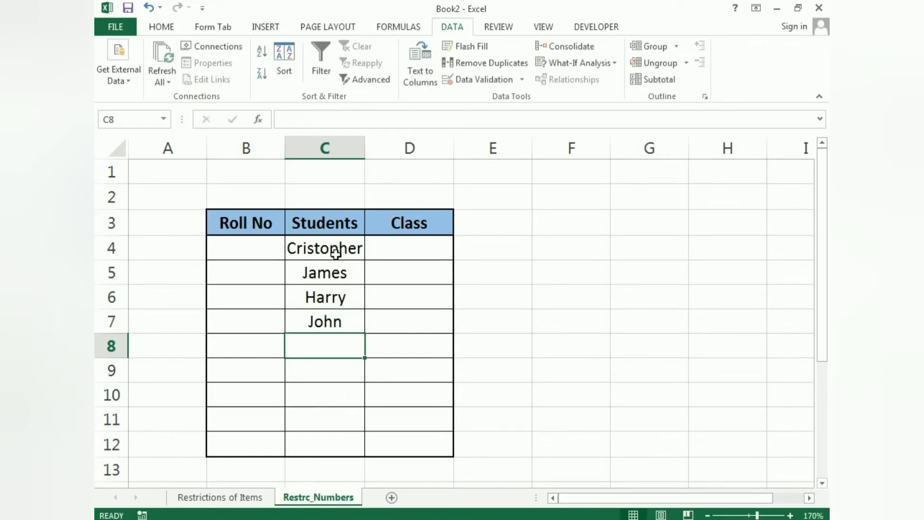
text(Michal)
key(BackSpace)
key(BackSpace)
text(ael)
key(Return)
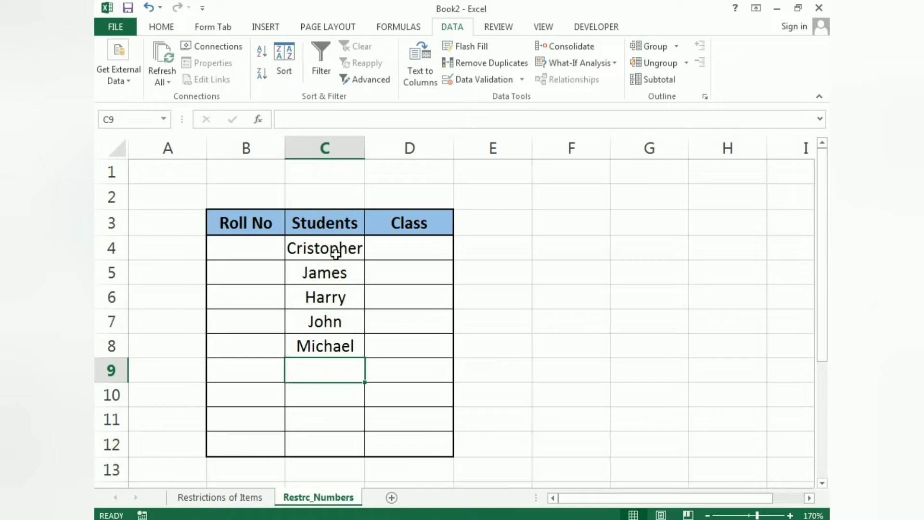
Complete the Students column by entering the remaining four students' names in C9 to C12.
text(Peter)
key(Return)
text(David)
key(Return)
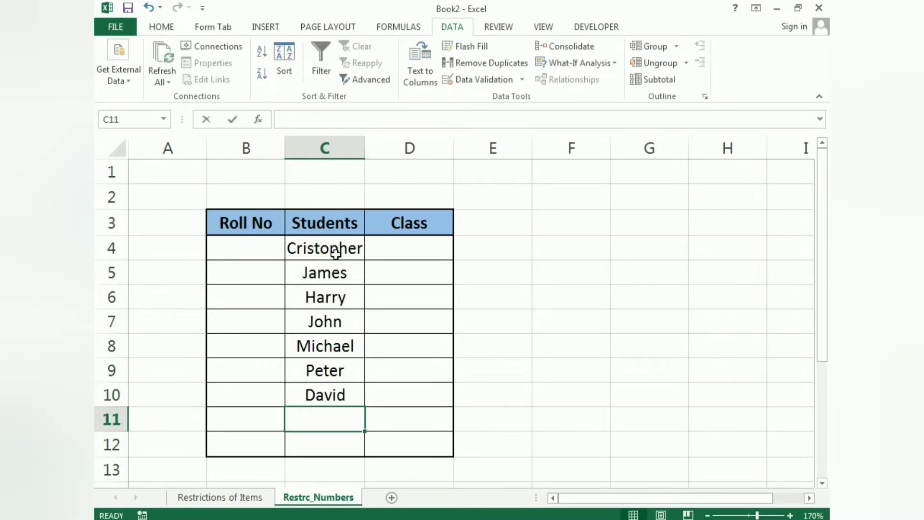
text(T)
key(BackSpace)
text(Je)
key(BackSpace)
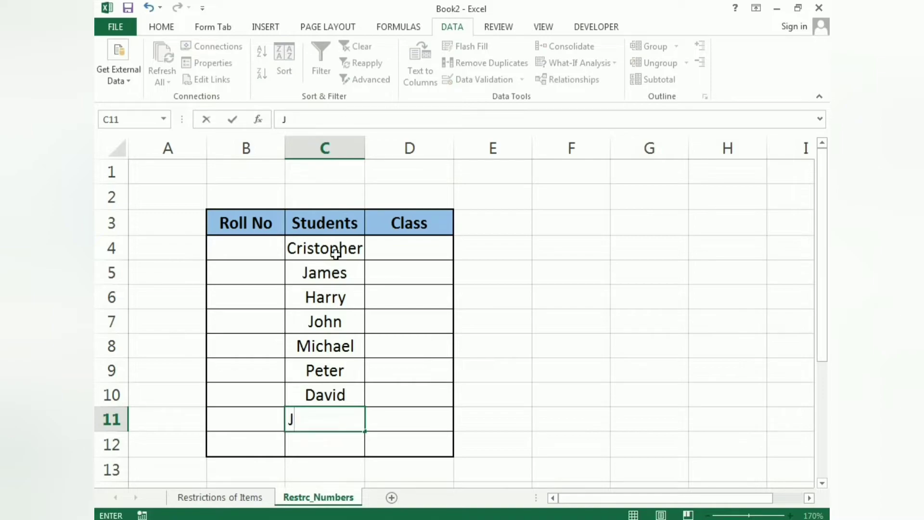
key(BackSpace)
text(Ronald)
key(Return)
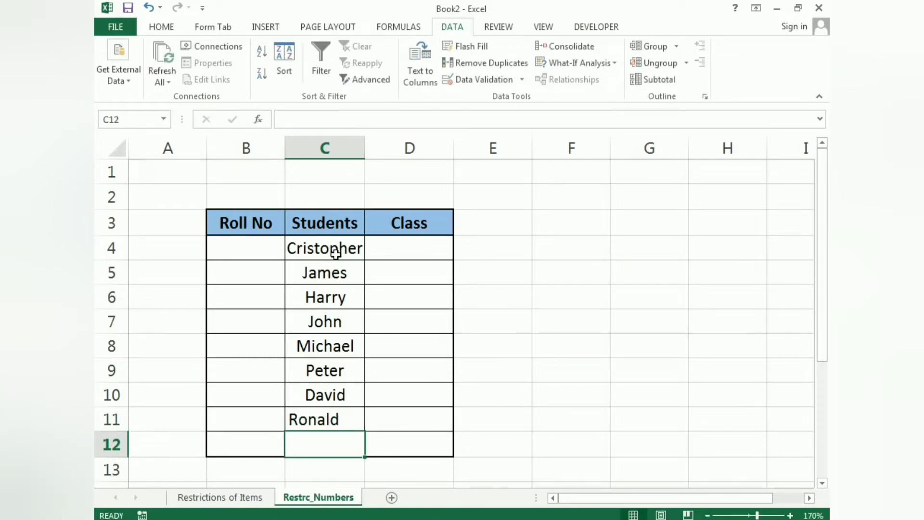
text(Tom)
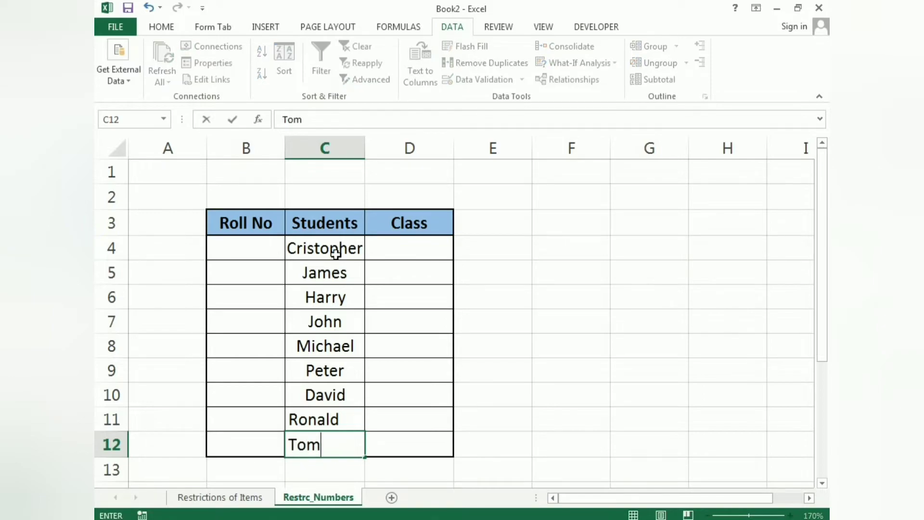
key(Return)
Center all the student names in C4:C12 horizontally.
drag(336, 254, 347, 440)
click(162, 28)
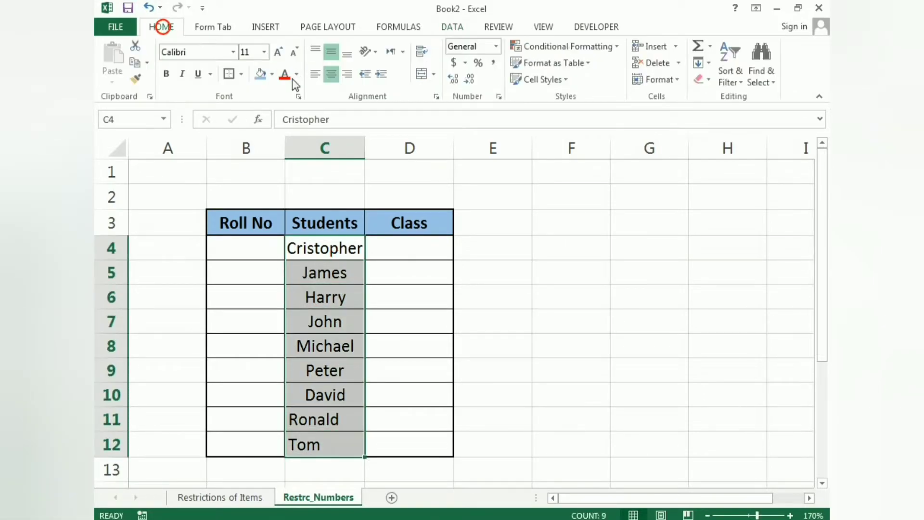
click(334, 73)
click(334, 74)
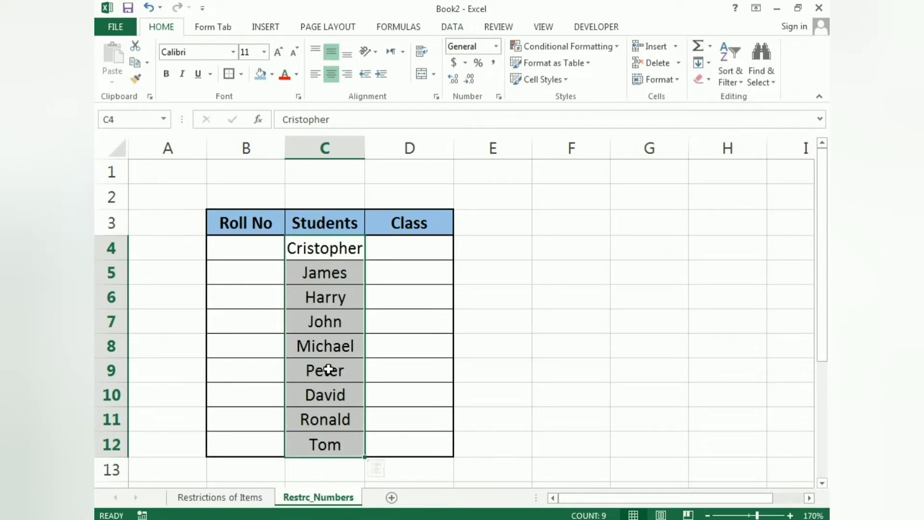
Enter the classes 5, 6, 8, 7 and 6 in D4 to D8 of the Class column.
click(380, 245)
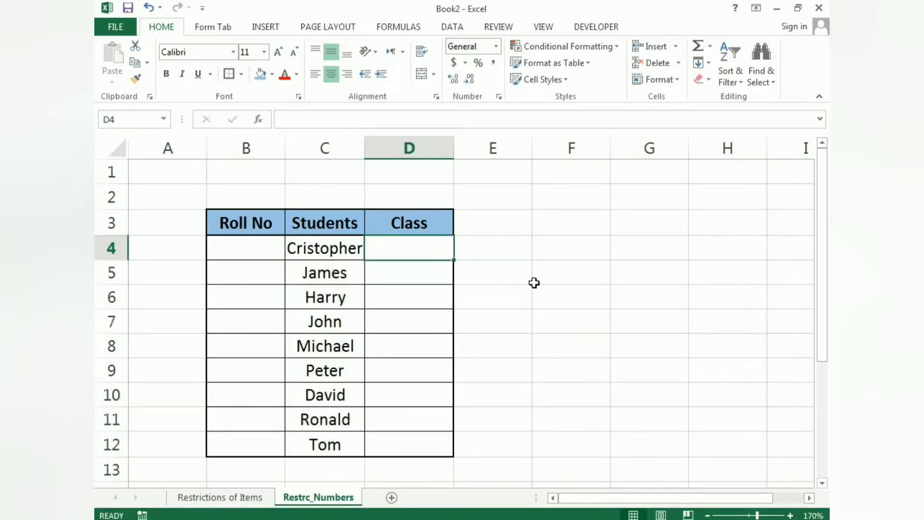
text(5)
key(Return)
text(6)
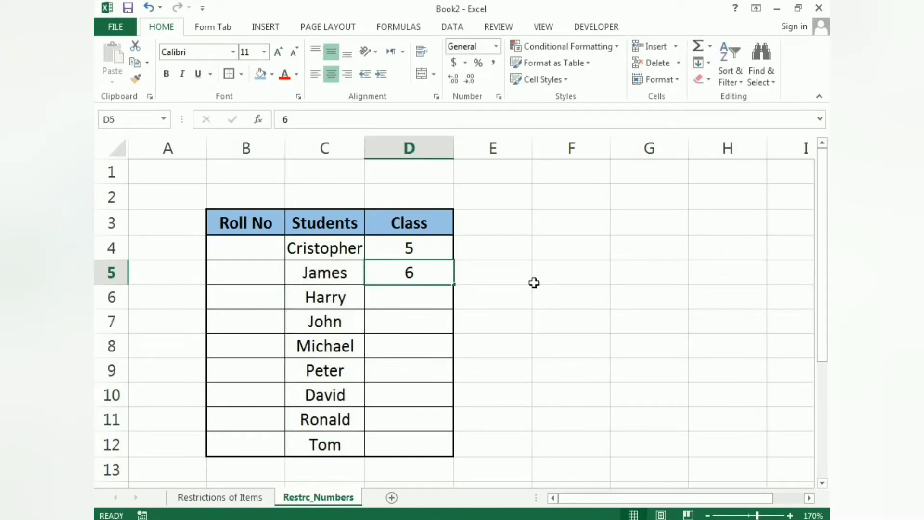
key(Return)
text(8)
key(Return)
text(7)
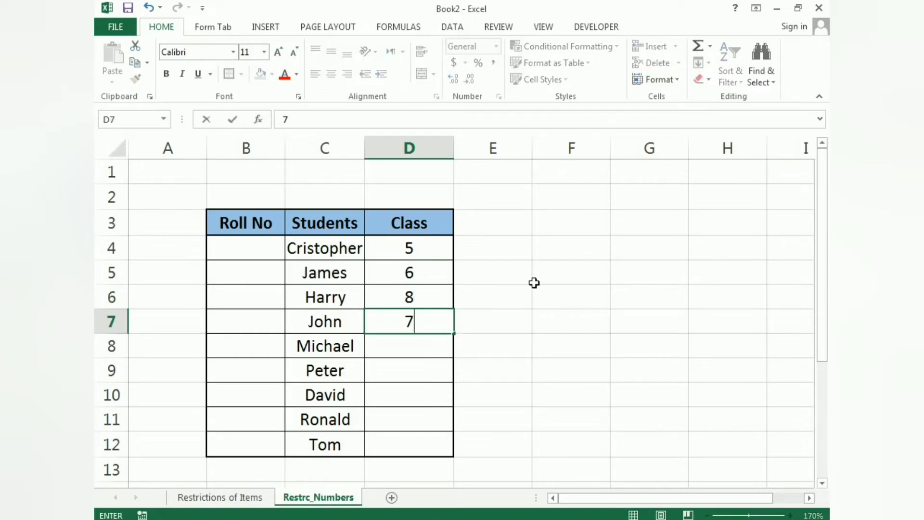
key(Return)
text(6)
key(Return)
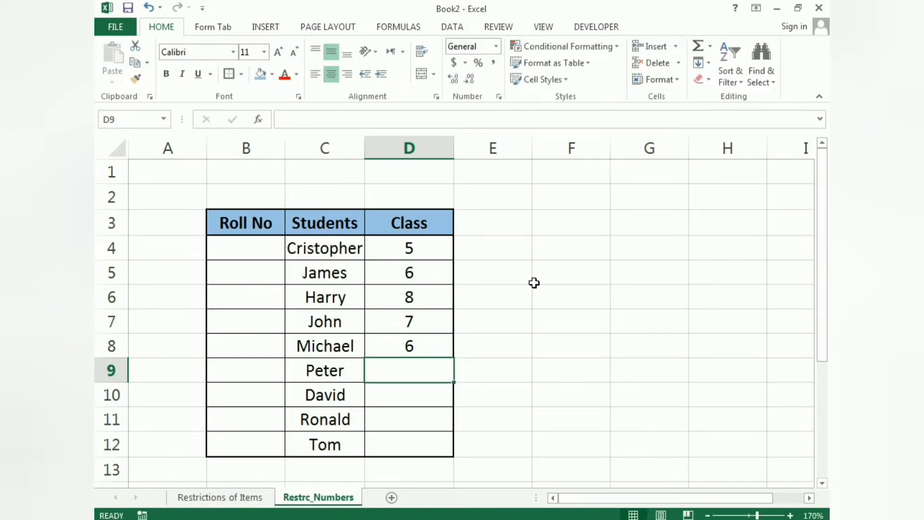
Complete the Class column by entering 4, 2, 3 and 9 in D9 to D12.
text(4)
key(Return)
text(2)
key(Return)
text(3)
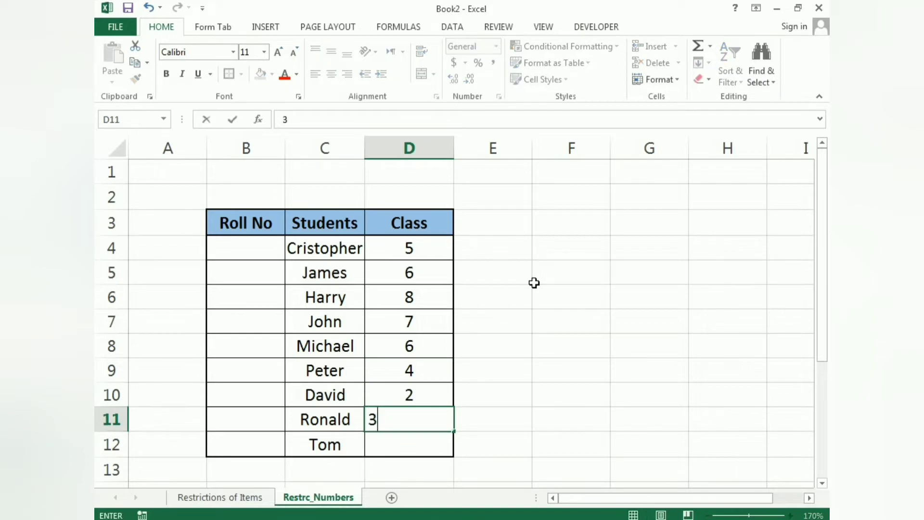
key(Return)
text(9)
key(Return)
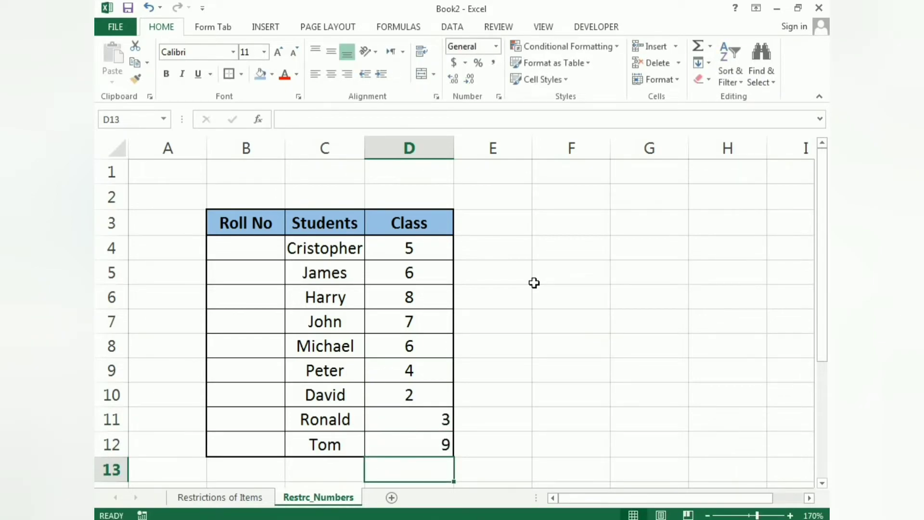
Center the class numbers in D4:D12 horizontally.
key(Up)
drag(388, 256, 405, 446)
click(330, 74)
click(330, 74)
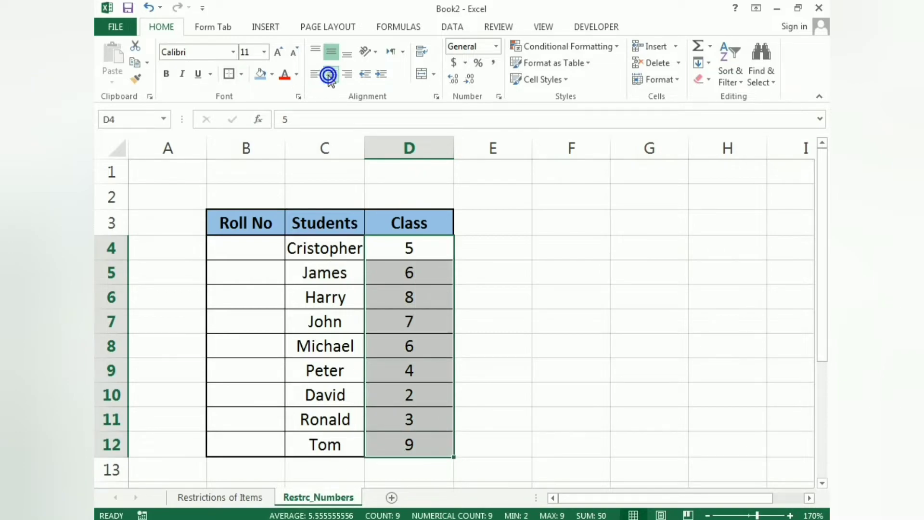
click(579, 298)
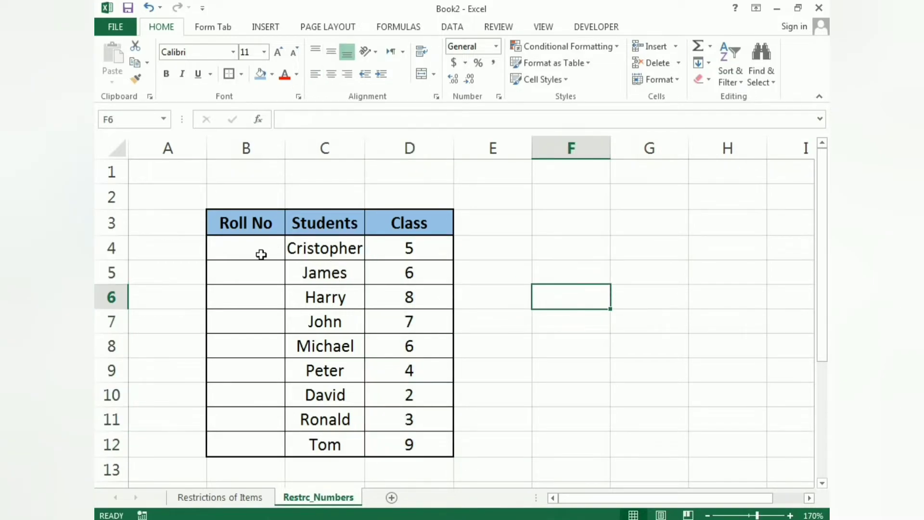
drag(253, 254, 257, 433)
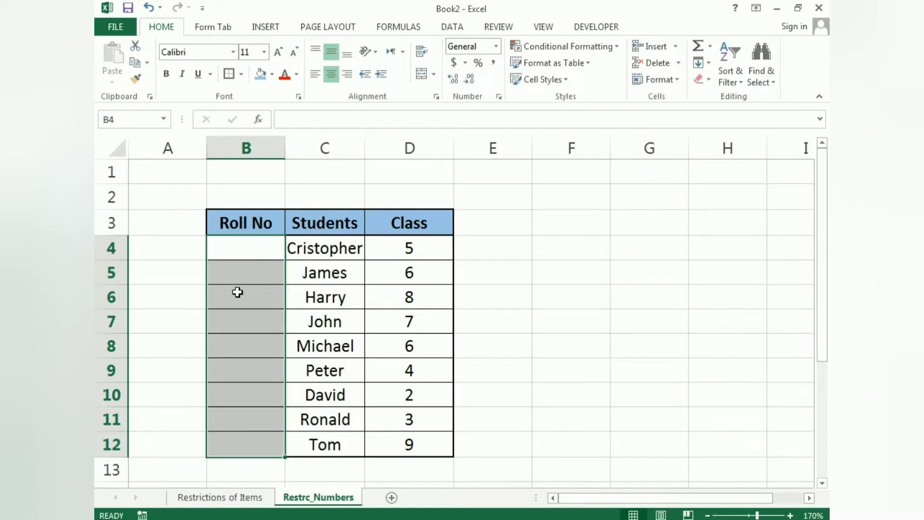
click(254, 253)
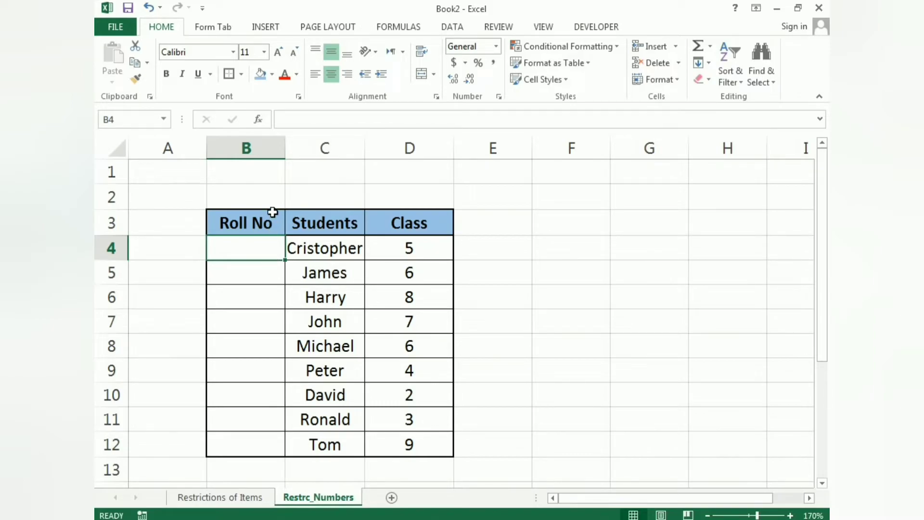
click(463, 26)
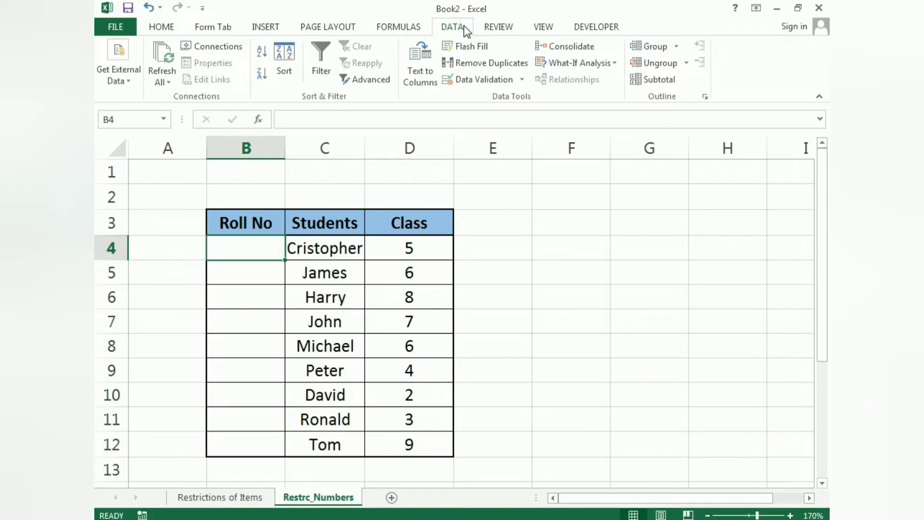
click(477, 82)
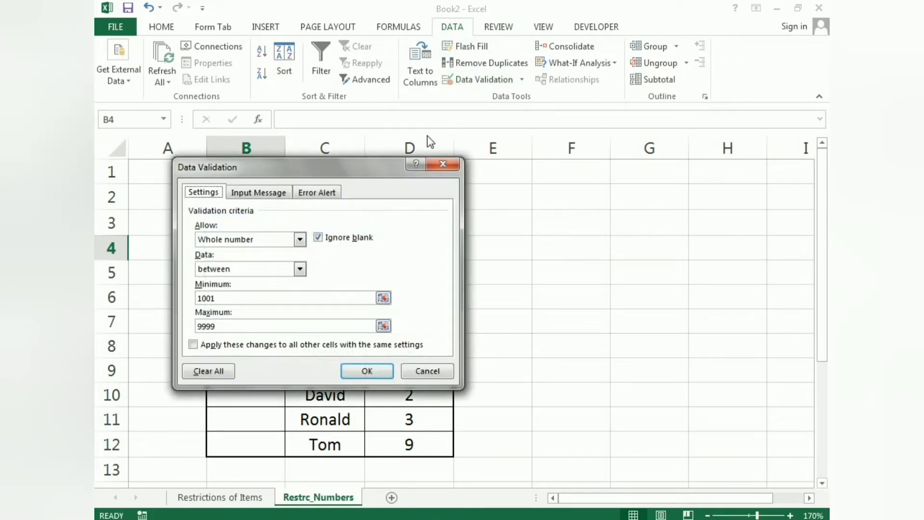
drag(352, 164, 615, 152)
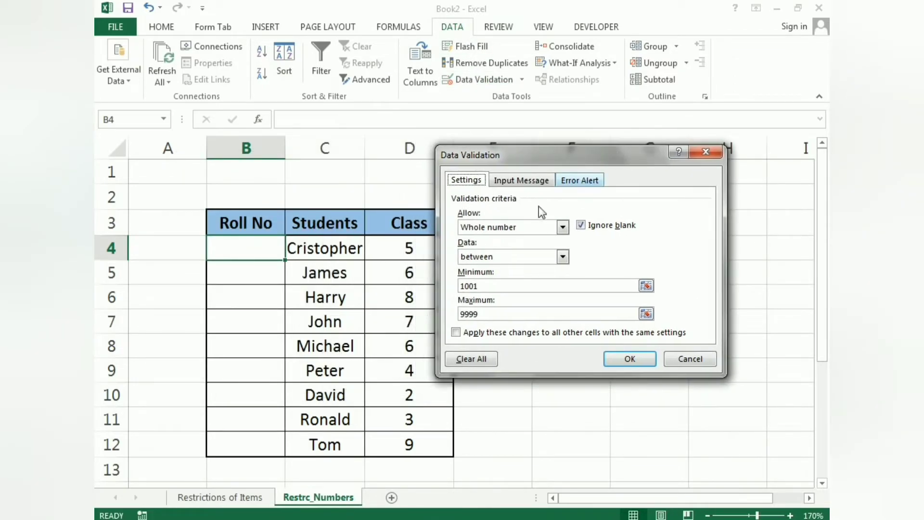
click(498, 230)
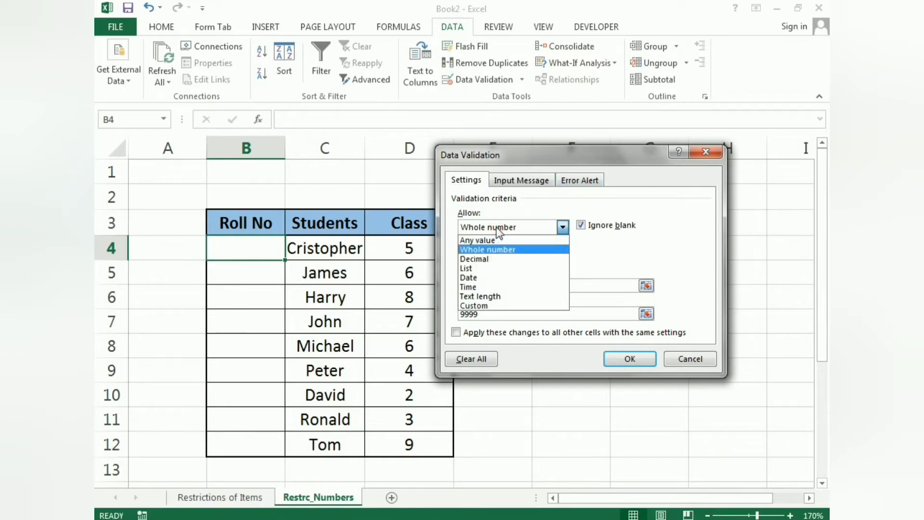
click(584, 212)
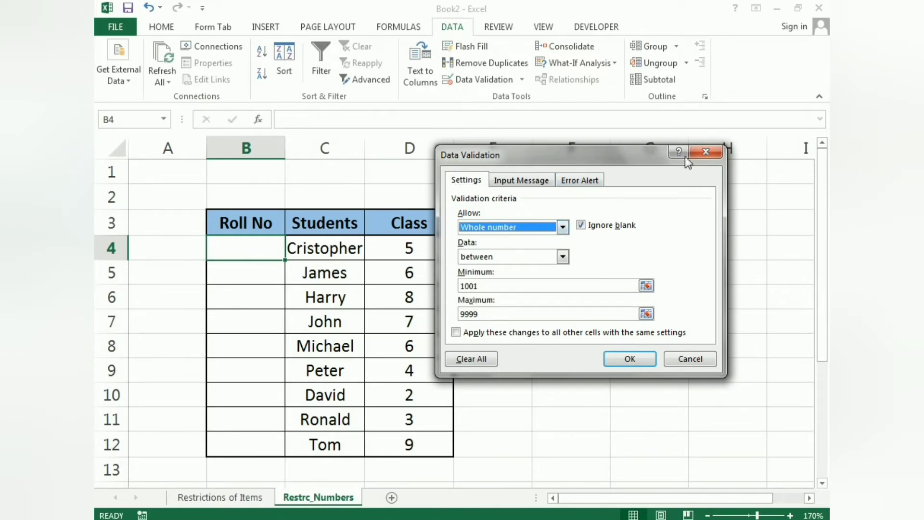
click(704, 145)
Open data validation for the Roll No cells B4:B12 and clear all of their existing criteria.
drag(235, 250, 245, 440)
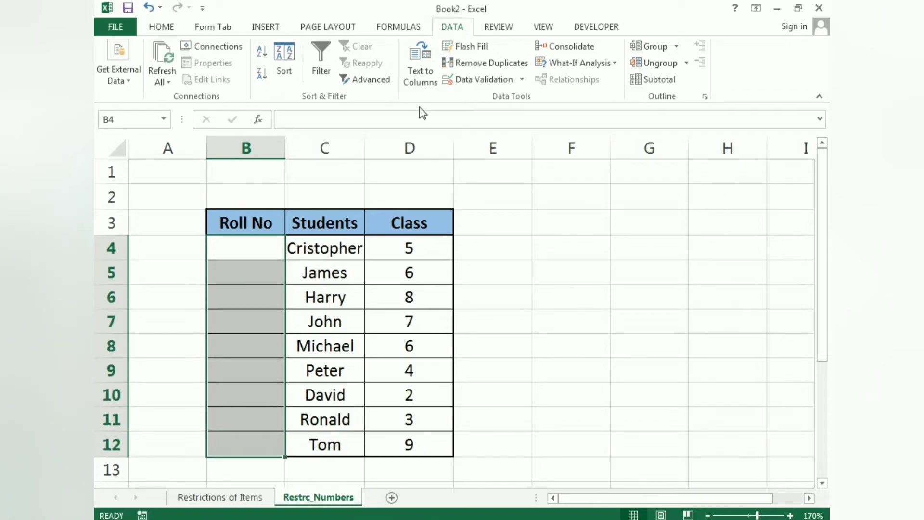
click(466, 76)
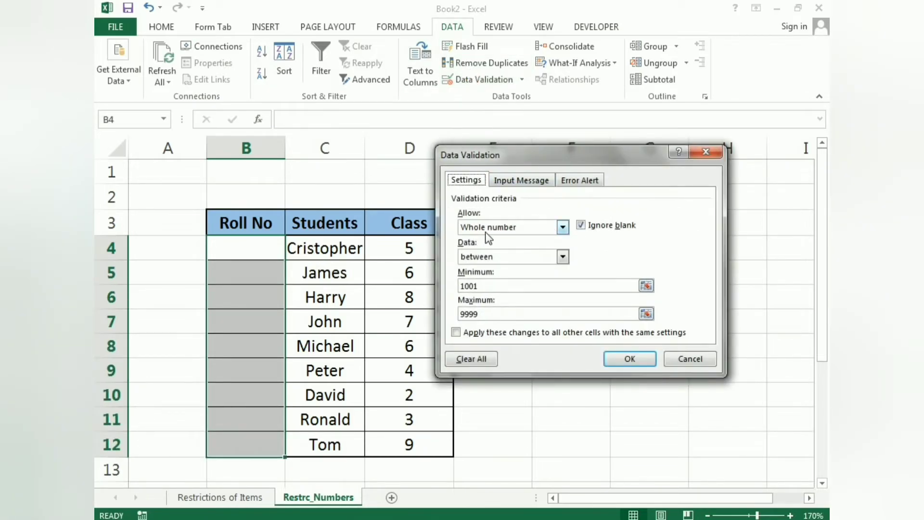
click(485, 232)
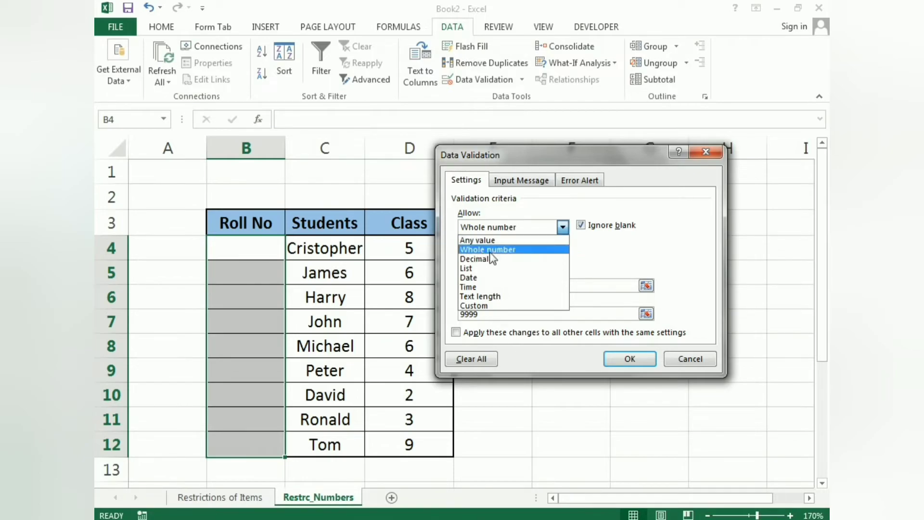
click(623, 266)
click(476, 359)
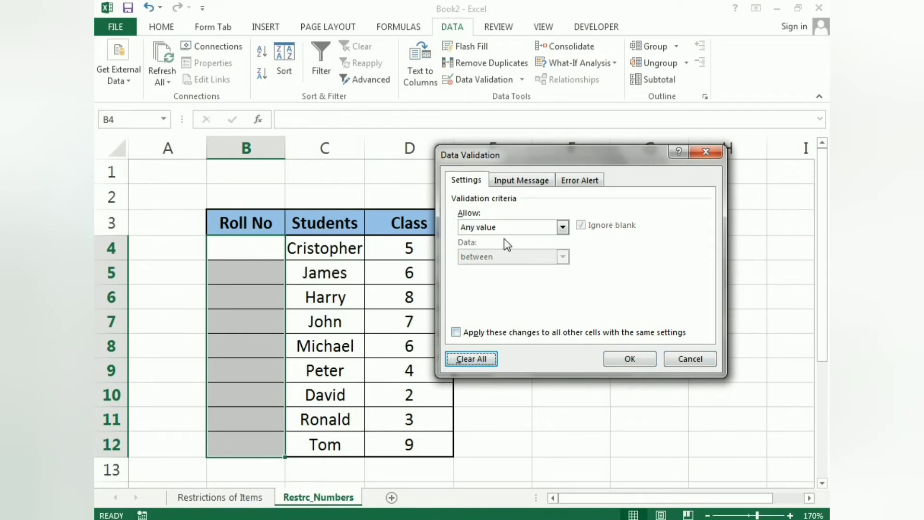
Restrict the Roll No cells B4:B12 to whole numbers between a minimum of 1001 and a maximum limit, and apply the rule.
click(496, 228)
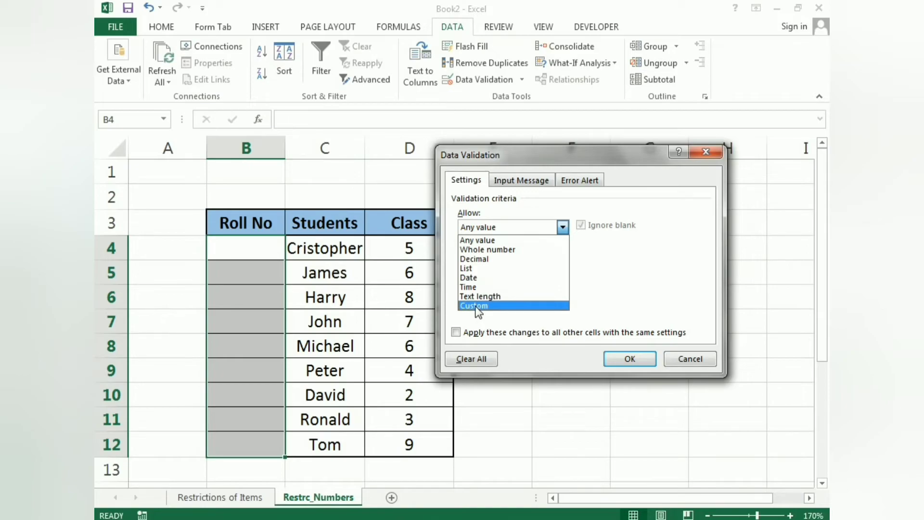
click(476, 249)
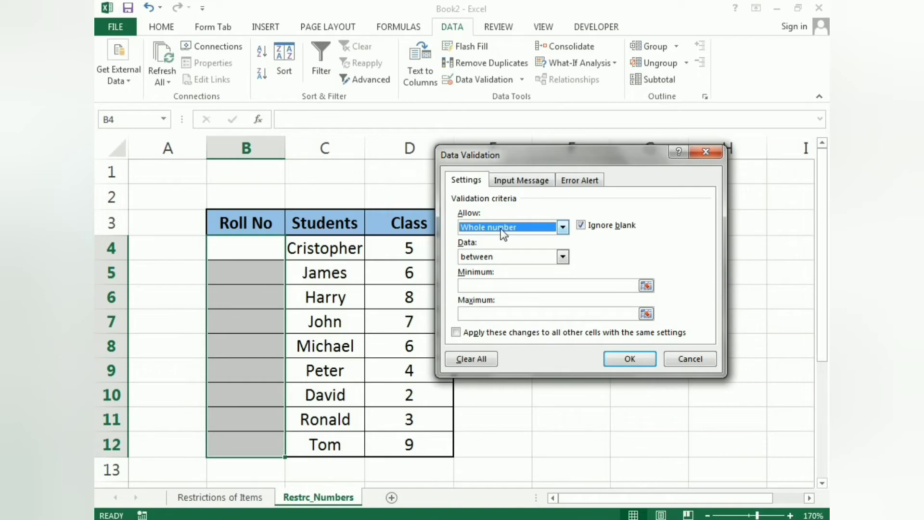
click(487, 284)
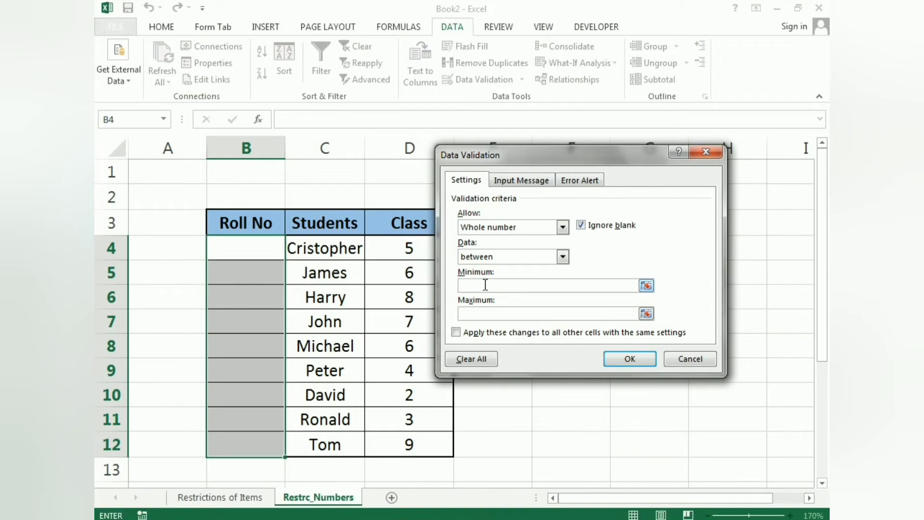
text(1001)
click(478, 310)
click(627, 358)
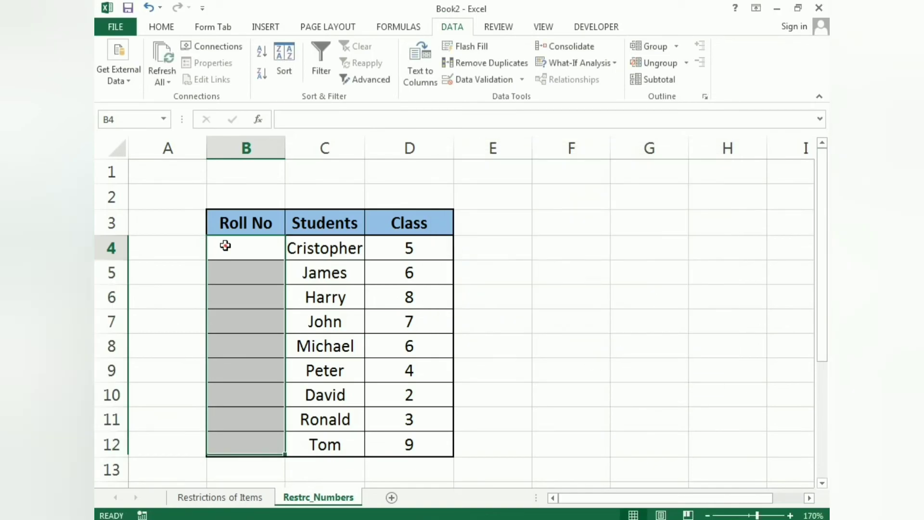
Enter the roll number 1001 in B4.
click(226, 245)
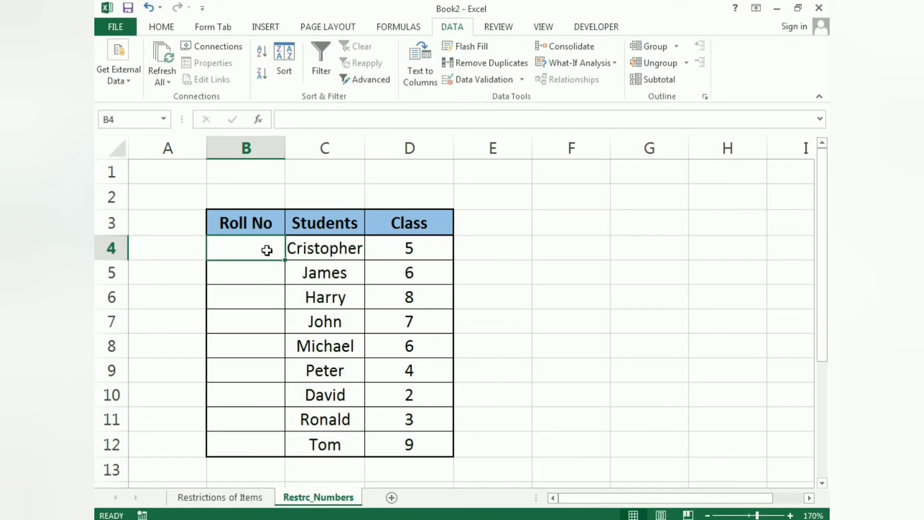
text(1001)
key(Return)
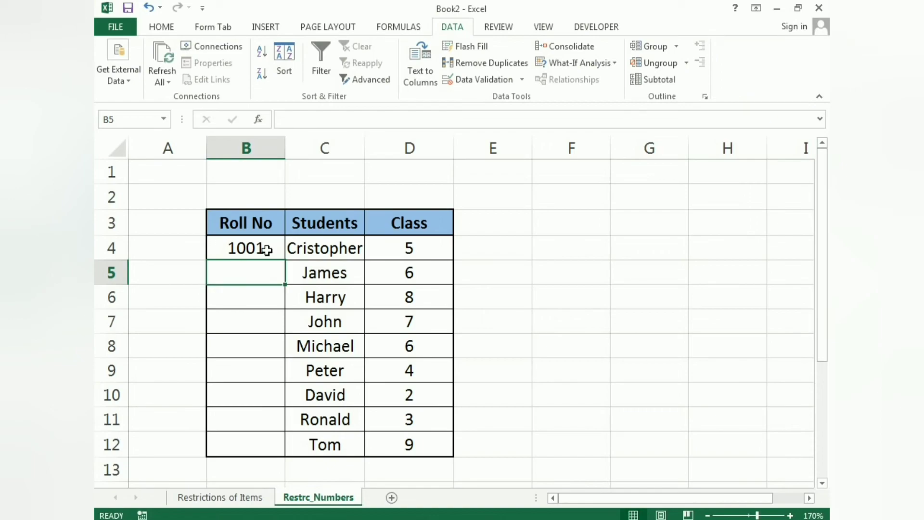
Test the whole-number rule by trying to enter 10 in B5, and discard the entry.
text(10)
key(Return)
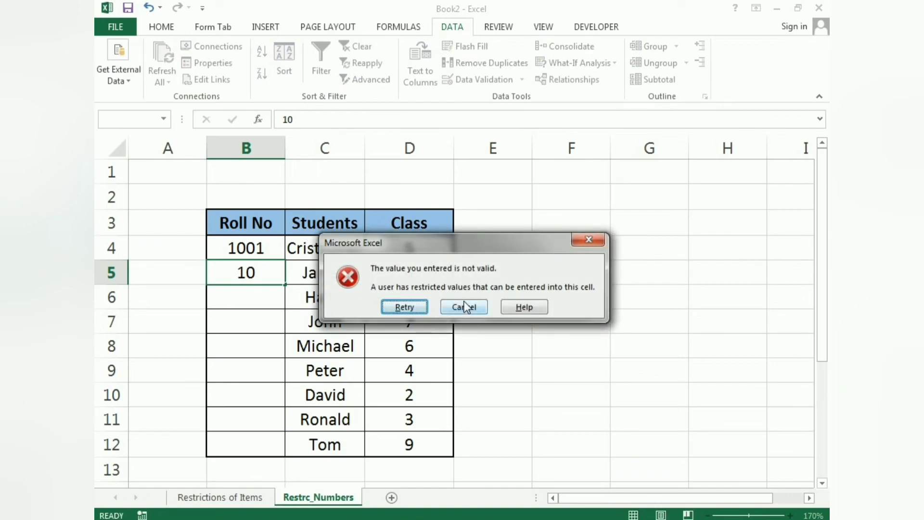
click(578, 244)
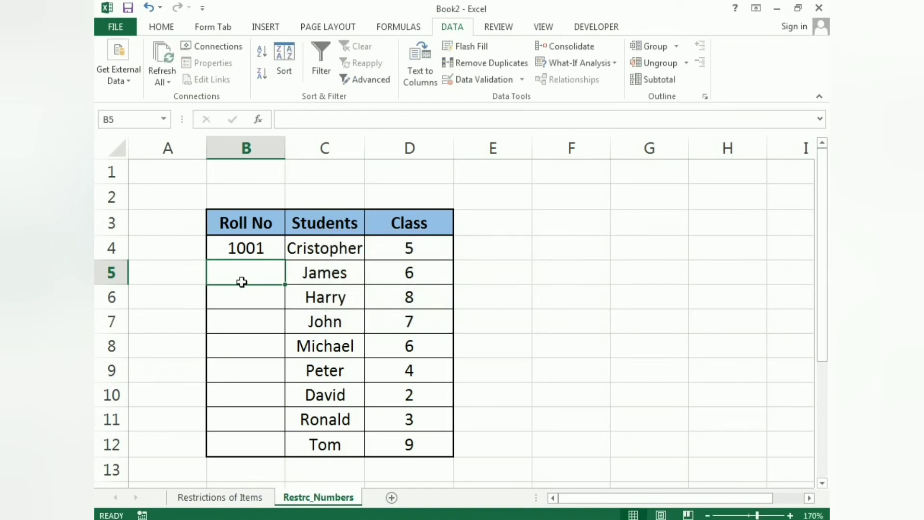
Enter the roll numbers 2154, 3546, 1454 and 5456 in B5 to B8.
text(2154)
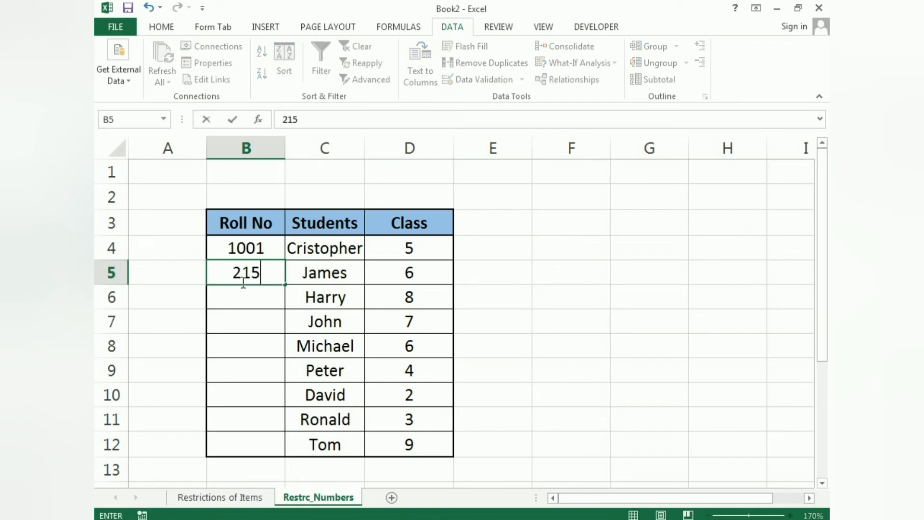
key(Return)
text(3546)
key(Return)
text(1454)
key(Return)
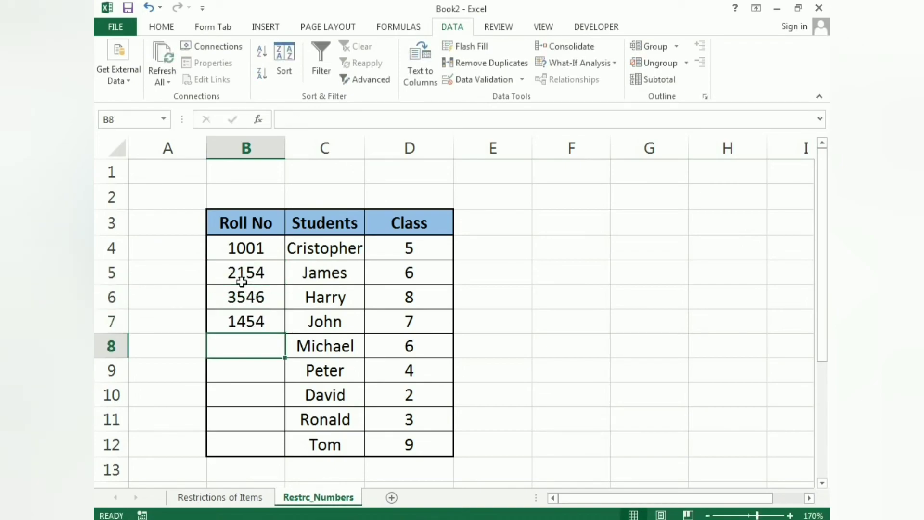
text(5456)
key(Return)
key(Return)
Test the upper limit by trying to enter 1413234 in B9, and erase the entry.
text(14)
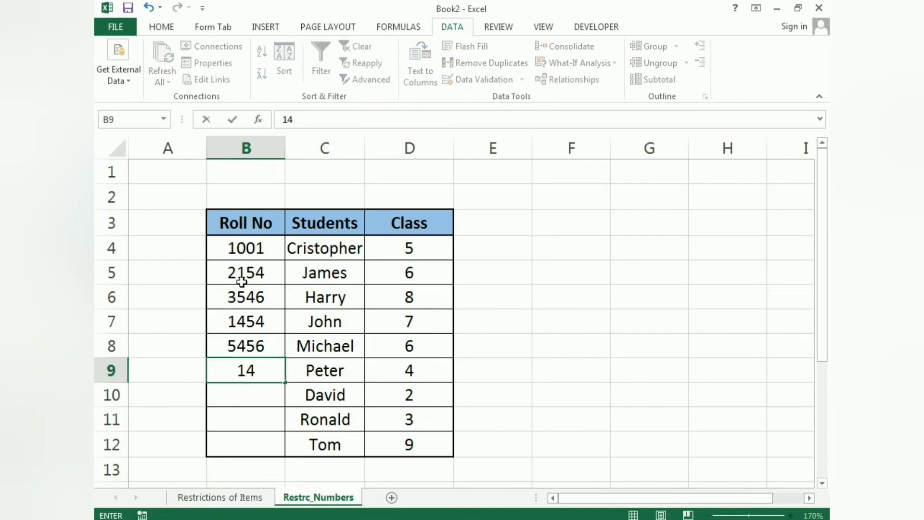
text(13234)
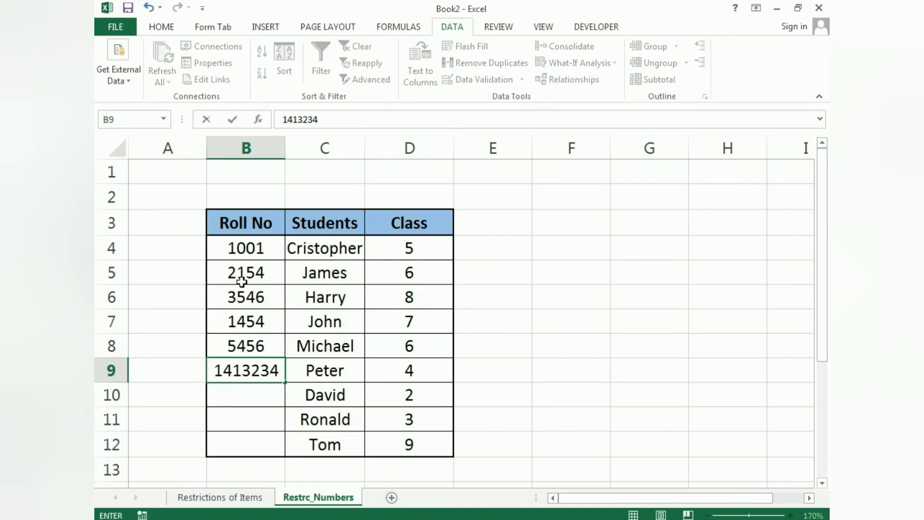
key(Return)
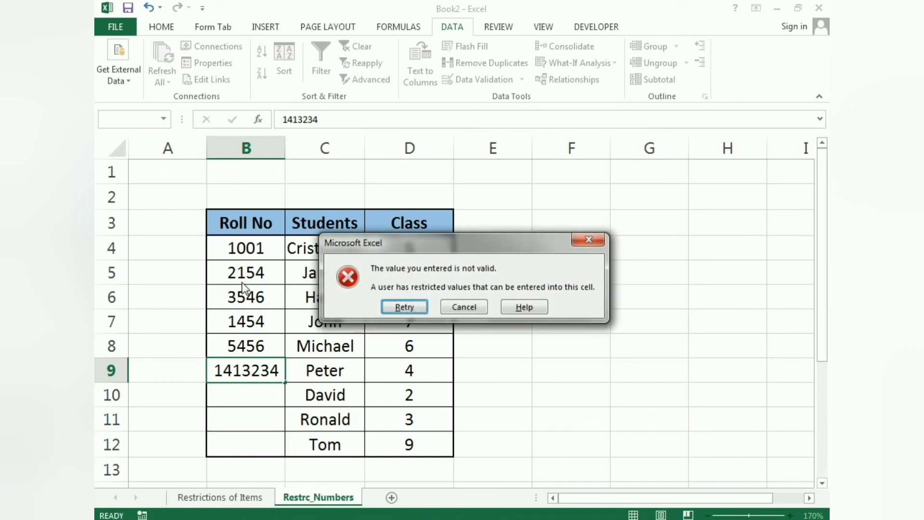
key(Return)
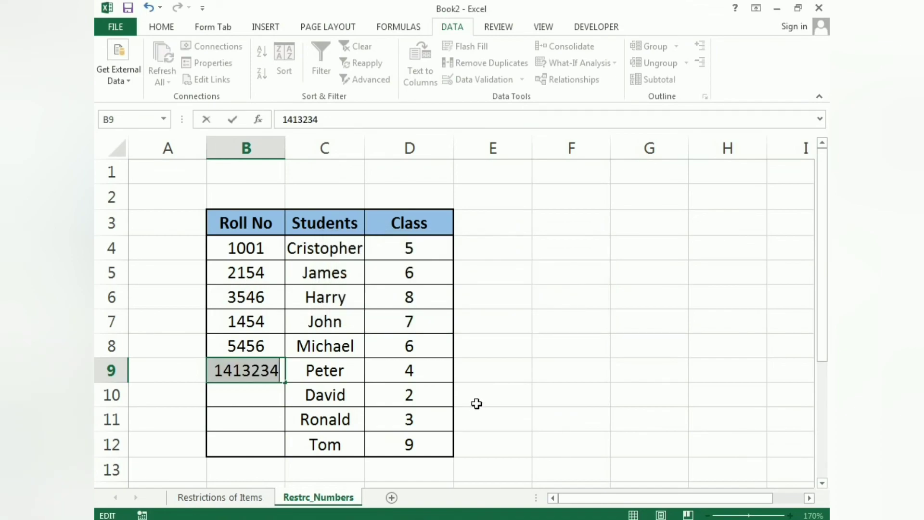
key(BackSpace)
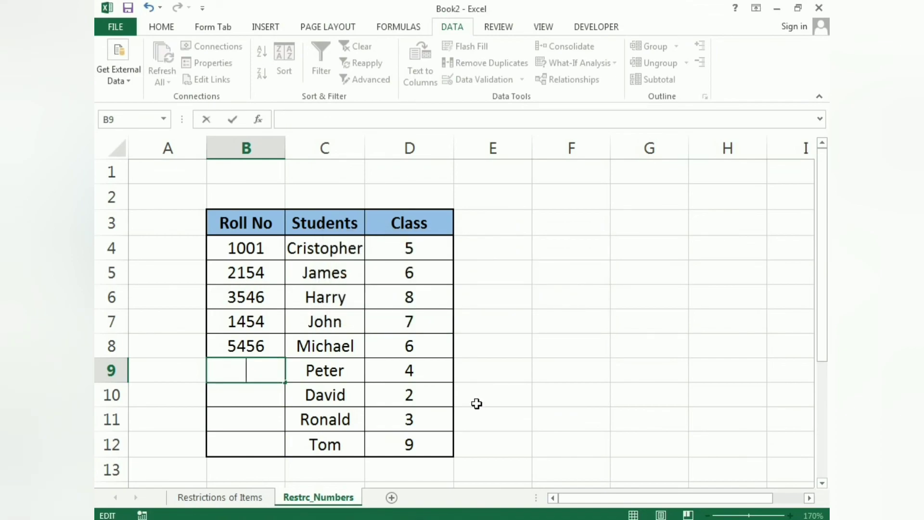